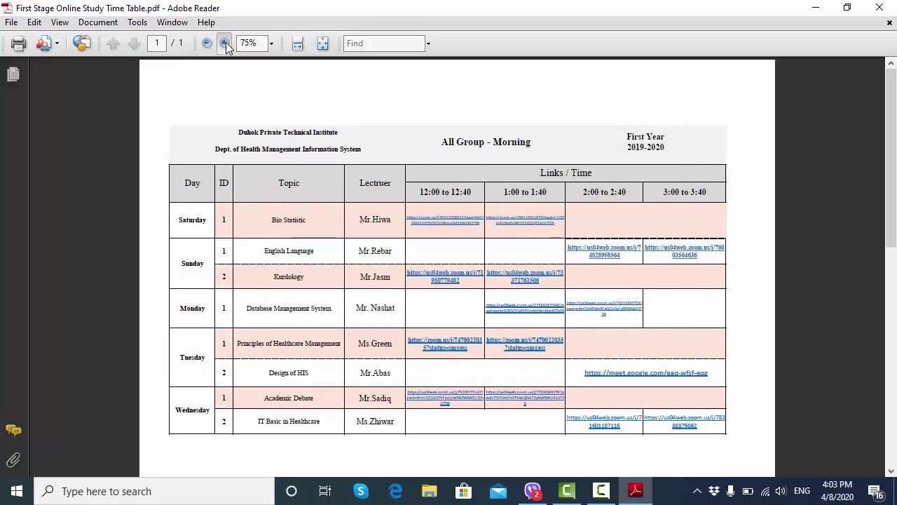
Open Sunday's 2:00 to 2:40 English Language link from the timetable, allow the connection, and launch it in Zoom Meetings.
left_click(225, 42)
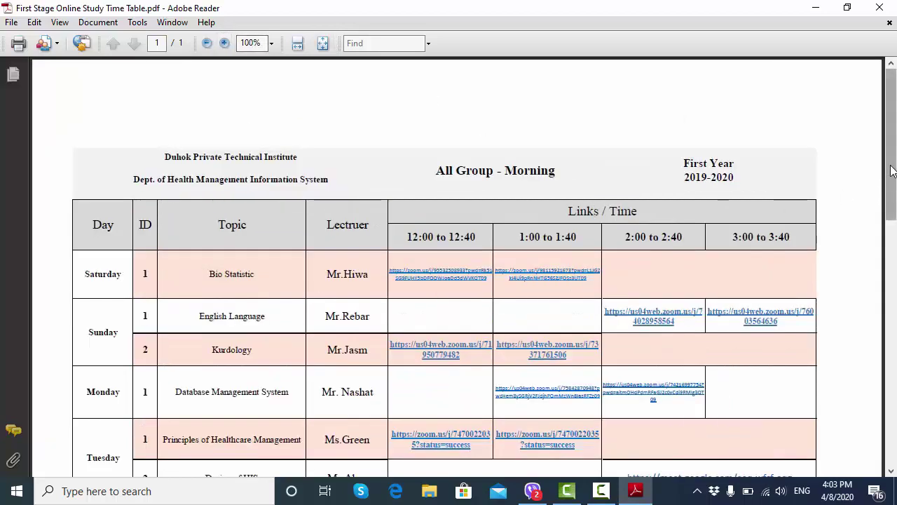
left_click_drag(890, 172, 894, 254)
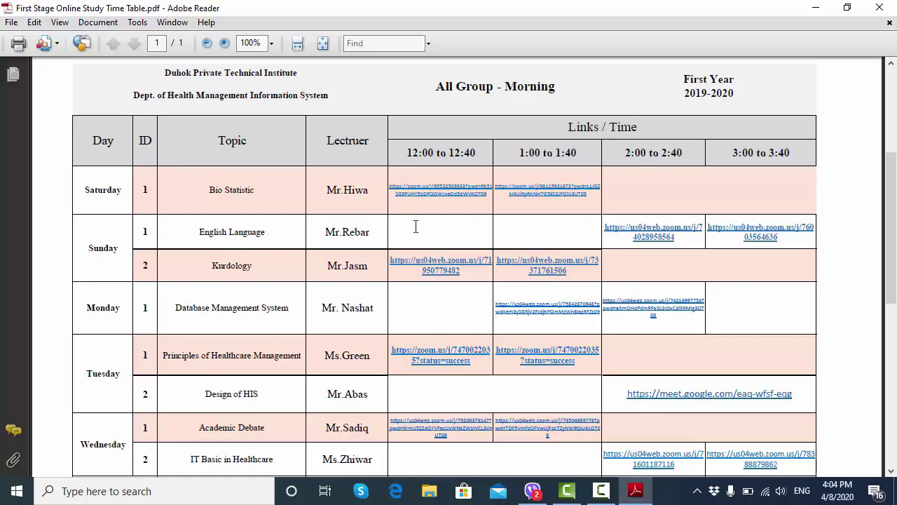
left_click(660, 237)
left_click(655, 234)
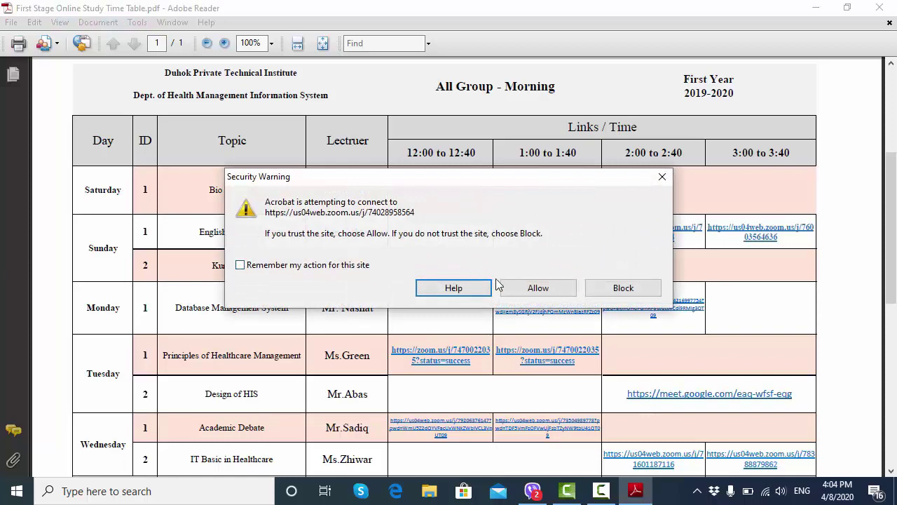
left_click(529, 294)
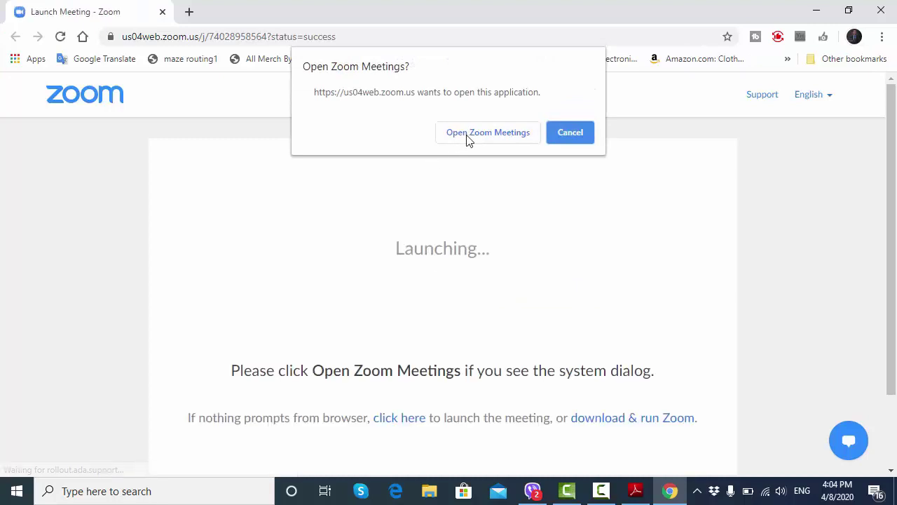
left_click(471, 140)
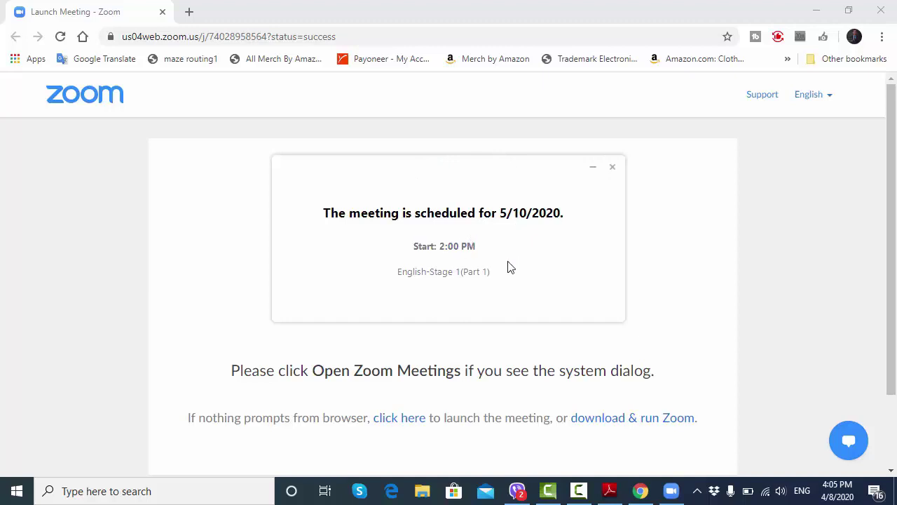
Leave the English Language Zoom meeting and close the browser to return to the timetable in Adobe Reader.
left_click(613, 168)
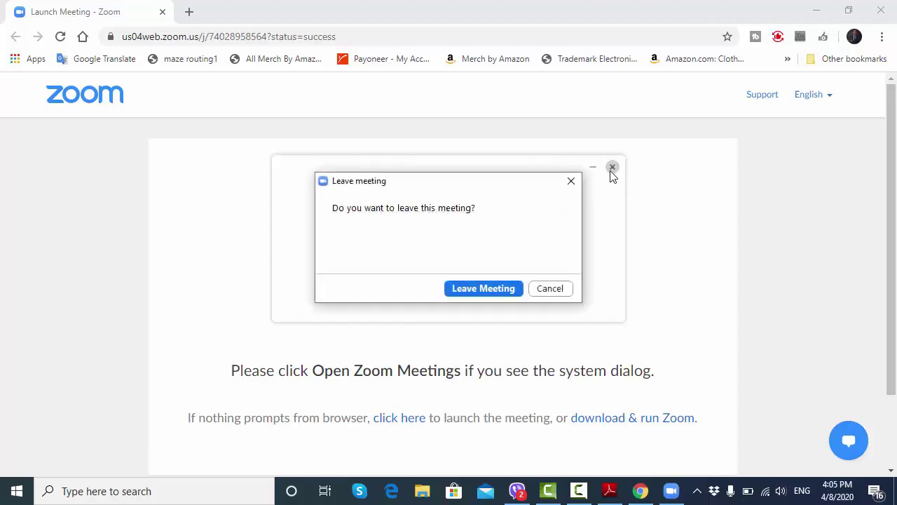
left_click(483, 288)
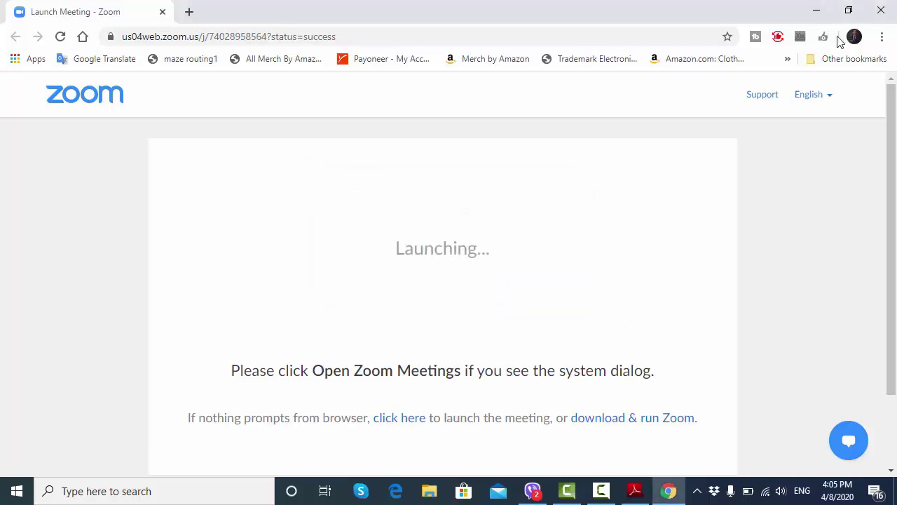
left_click(883, 12)
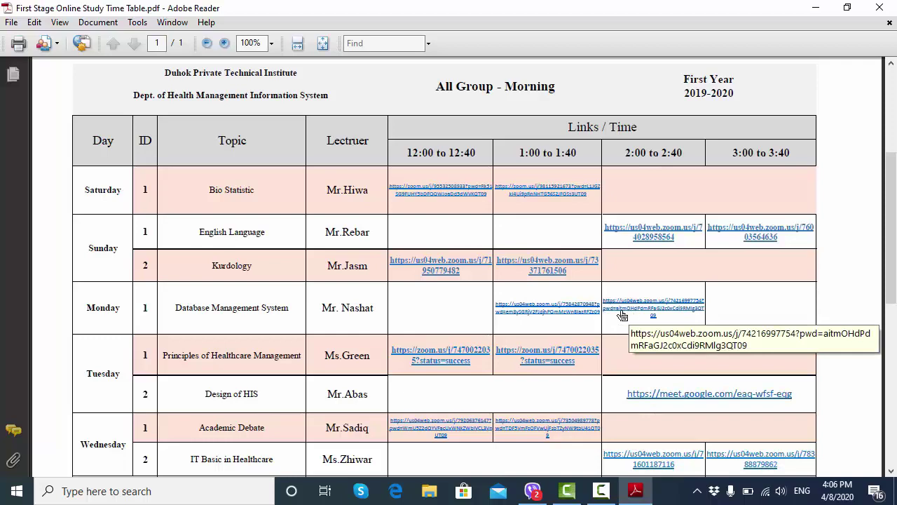
Open Monday's 1:00 to 1:40 Database Management System link in Zoom Meetings, allowing the site and remembering that choice.
left_click(570, 315)
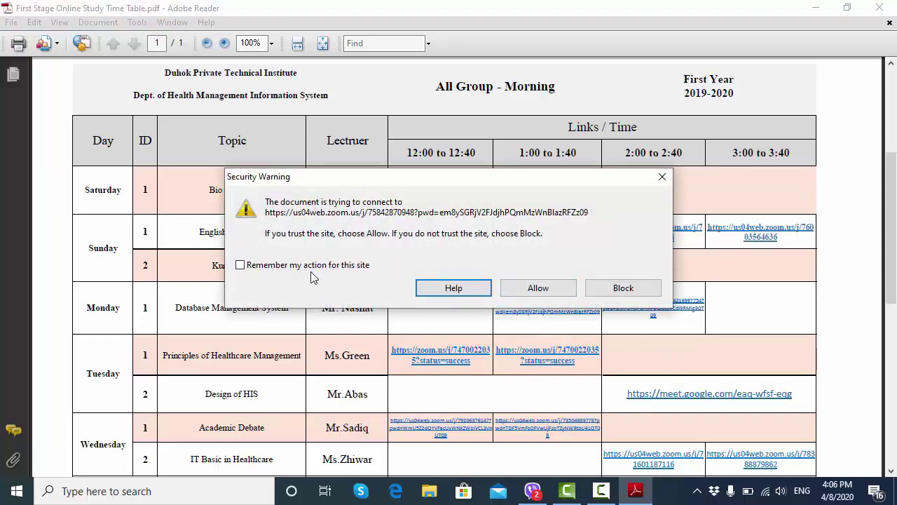
left_click(310, 267)
left_click(537, 289)
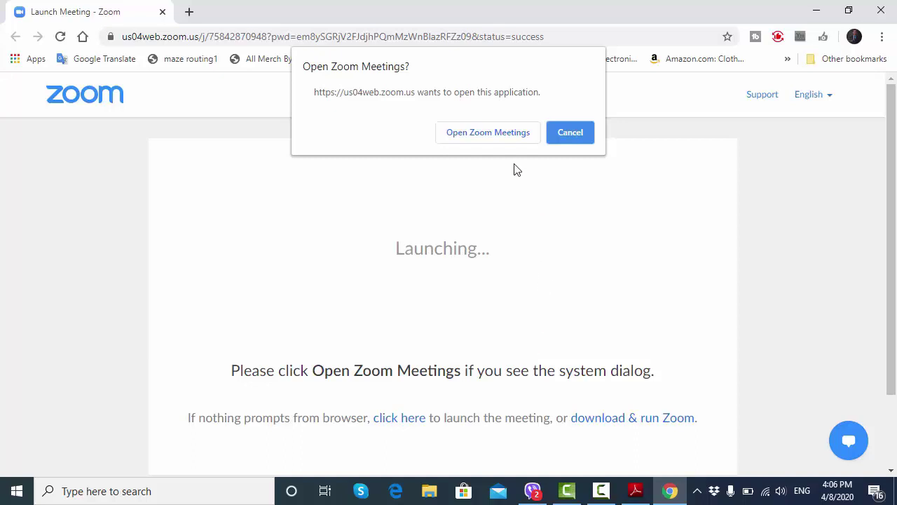
left_click(504, 133)
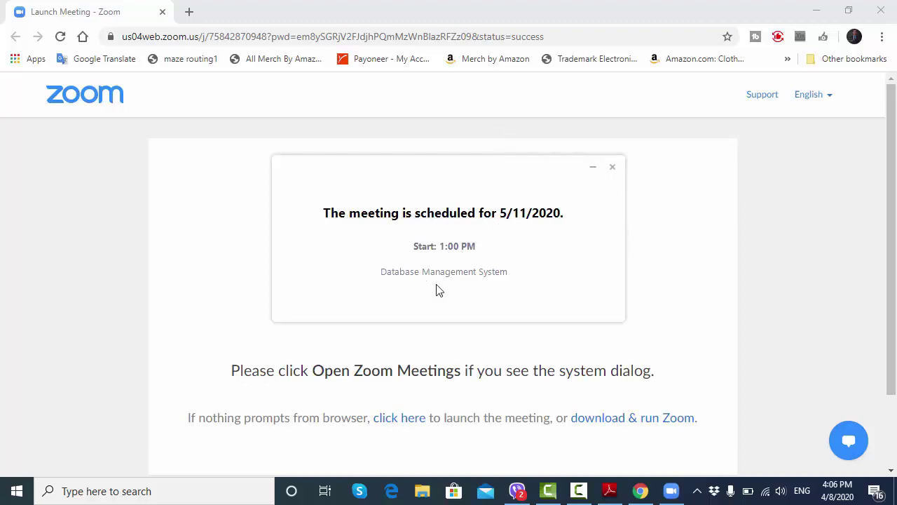
Leave the Database Management System meeting and close the browser to return to the timetable in Adobe Reader.
left_click(613, 167)
left_click(483, 287)
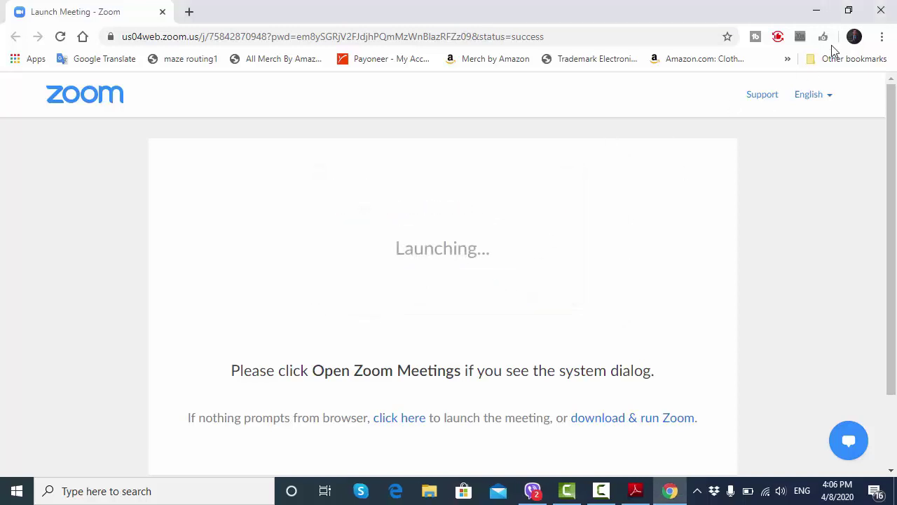
left_click(881, 11)
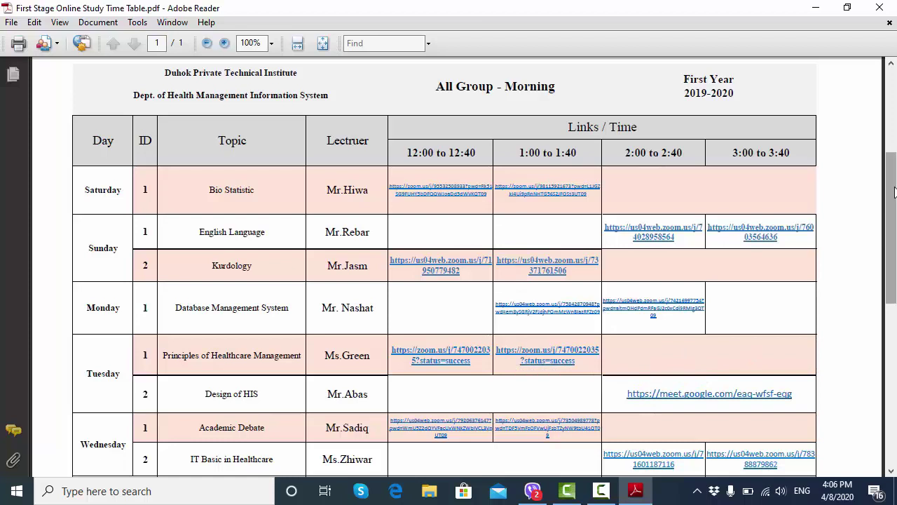
Open Tuesday's Design of HIS Google Meet link from the timetable, allowing the site and remembering that choice.
left_click_drag(895, 216, 894, 260)
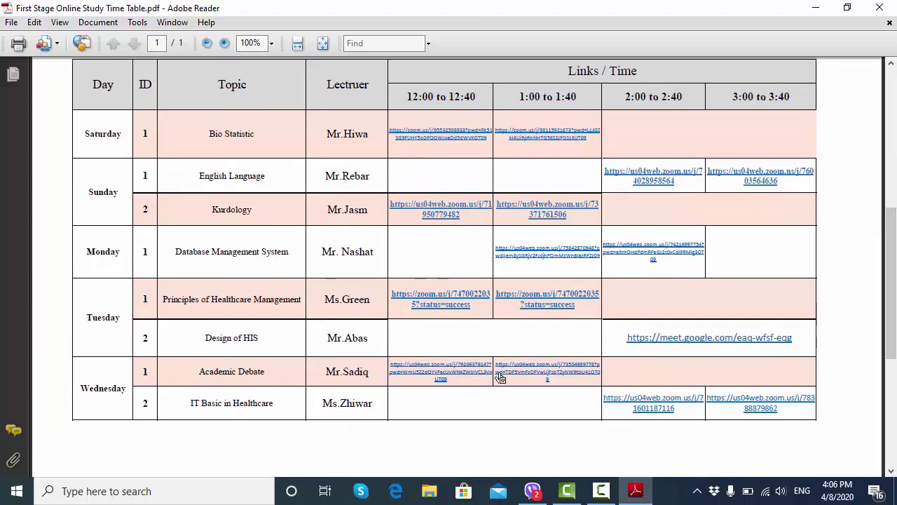
left_click(680, 341)
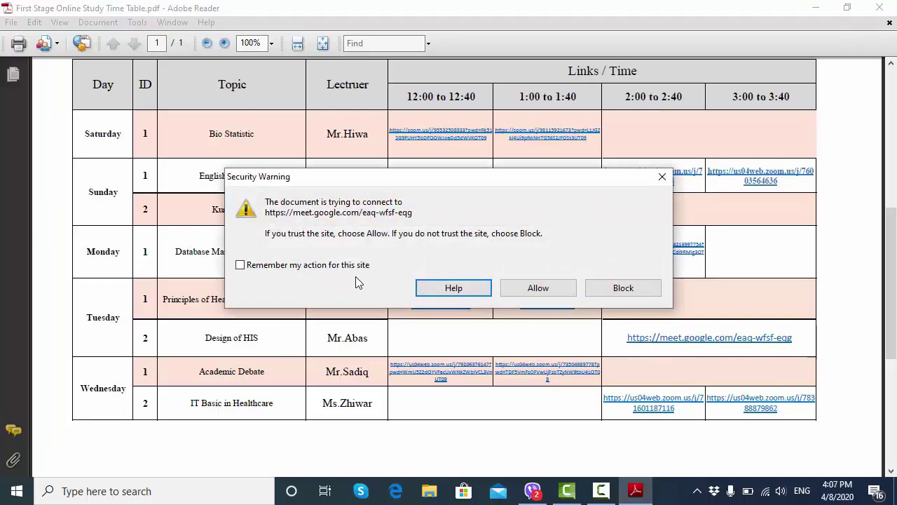
left_click(355, 273)
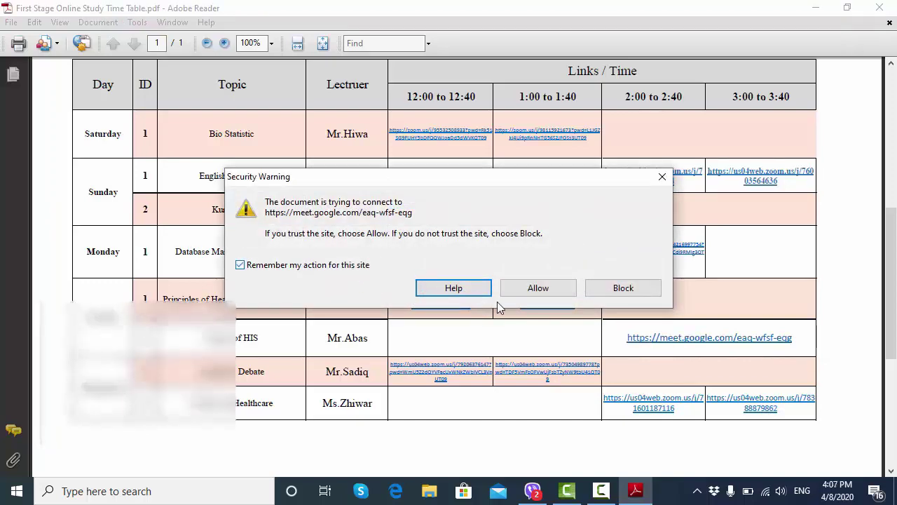
left_click(540, 288)
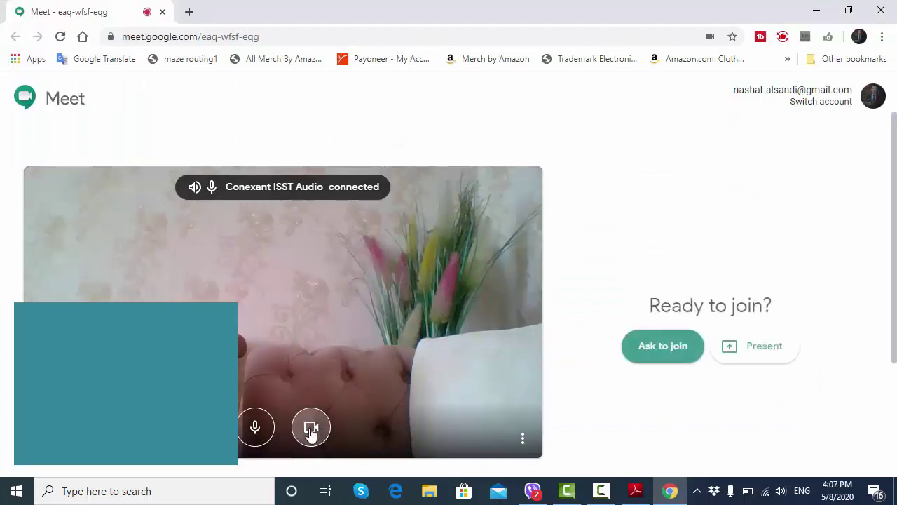
Turn off the camera and microphone in Google Meet and ask to join the Design of HIS call.
left_click(311, 429)
left_click(258, 429)
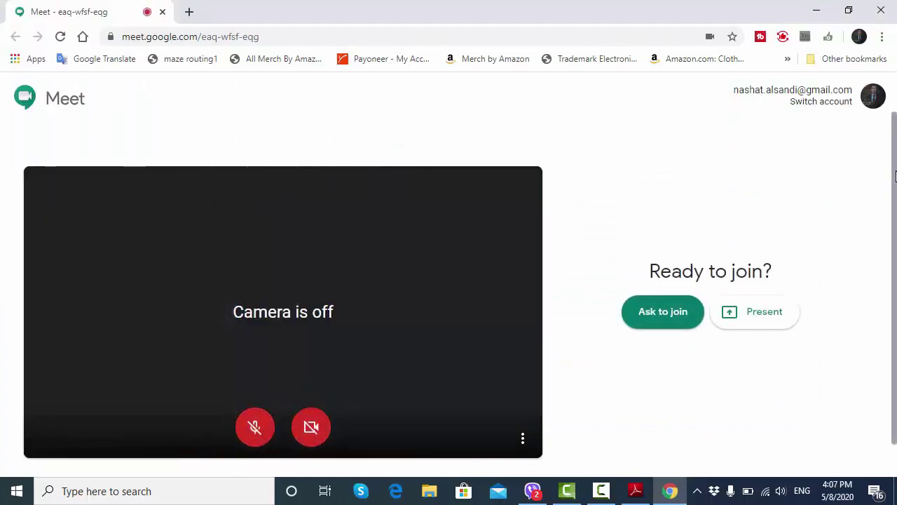
left_click_drag(893, 177, 895, 202)
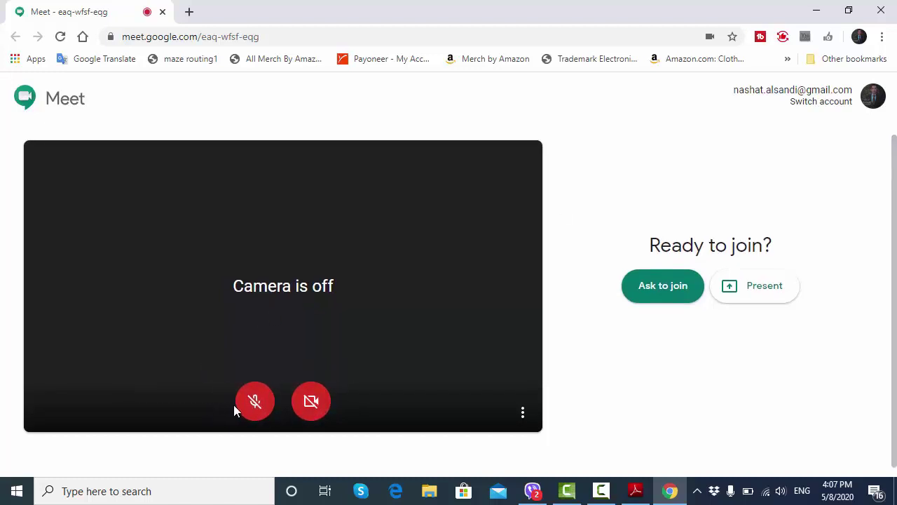
left_click(658, 293)
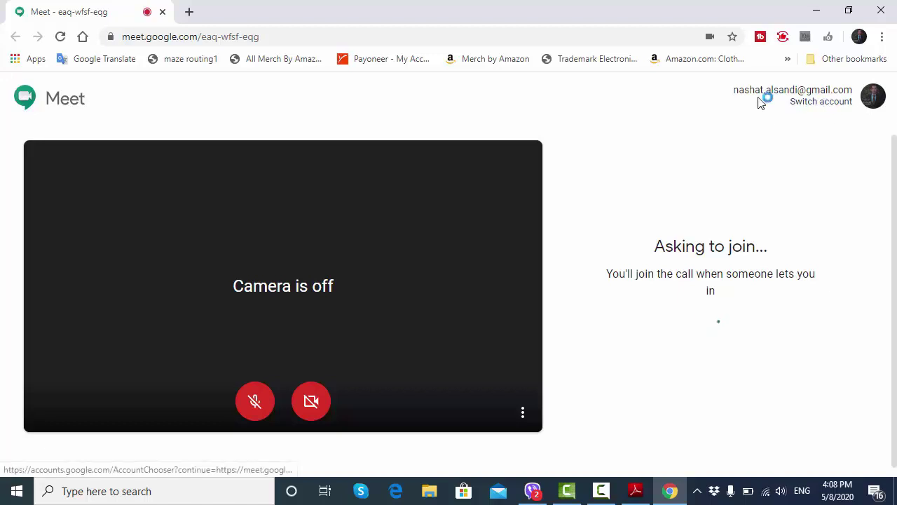
Open google.com in a new tab and look through the list of signed-in Google accounts and sign-in options.
left_click(191, 12)
type("google.com")
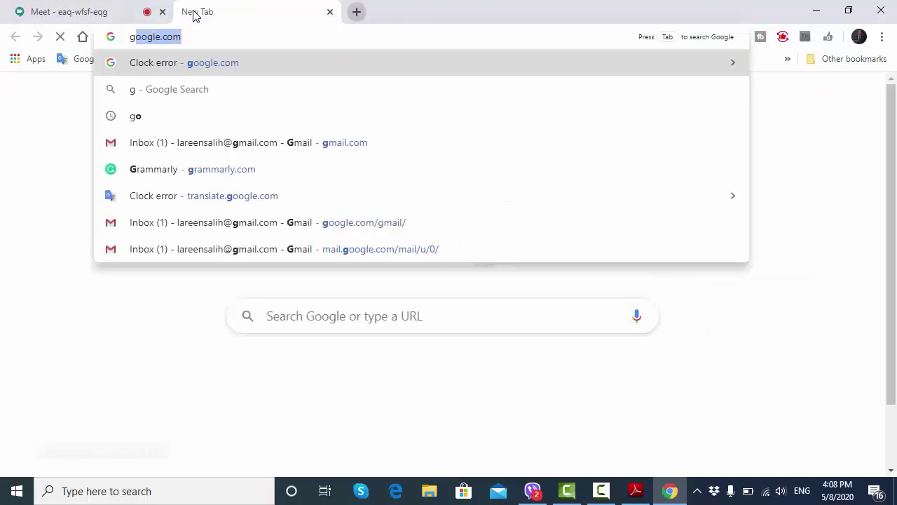
key("Return")
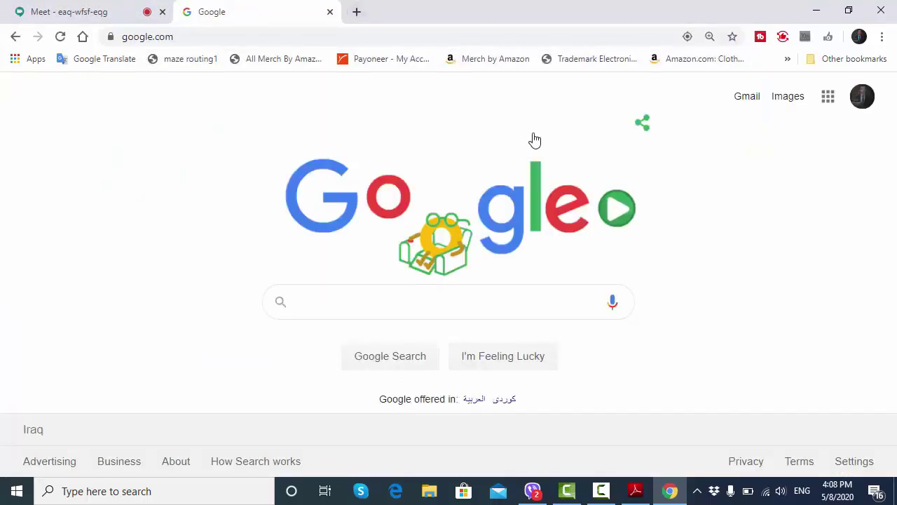
left_click(865, 104)
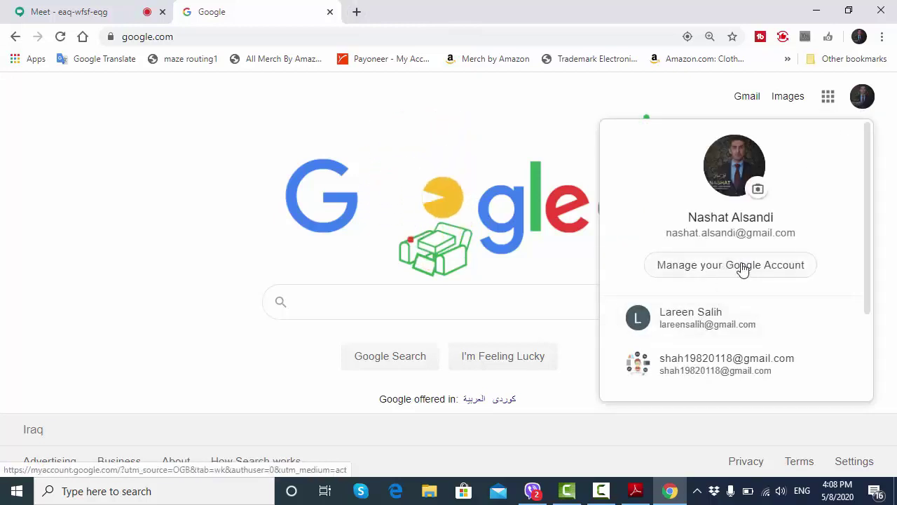
left_click_drag(867, 266, 868, 423)
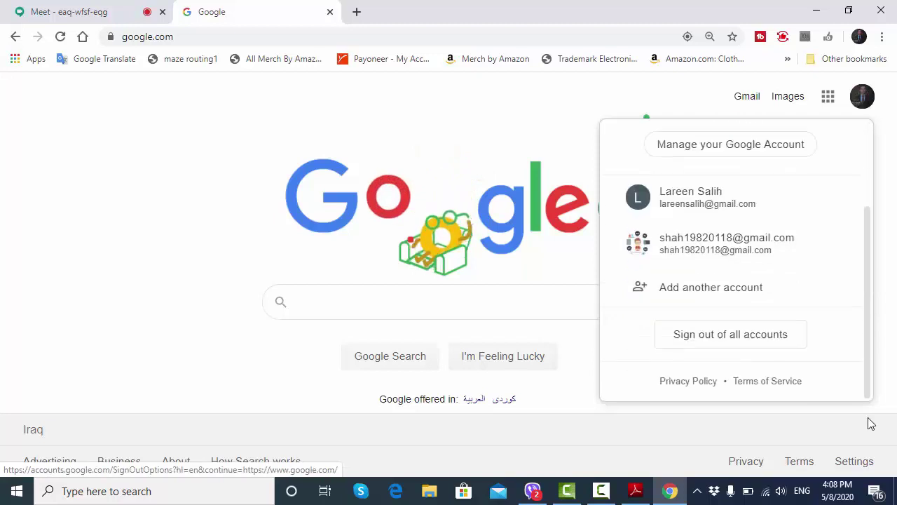
Close the Google tab and the Meet page, returning to the timetable in Adobe Reader.
scroll(734, 341, "up", 5)
left_click(557, 262)
left_click(557, 262)
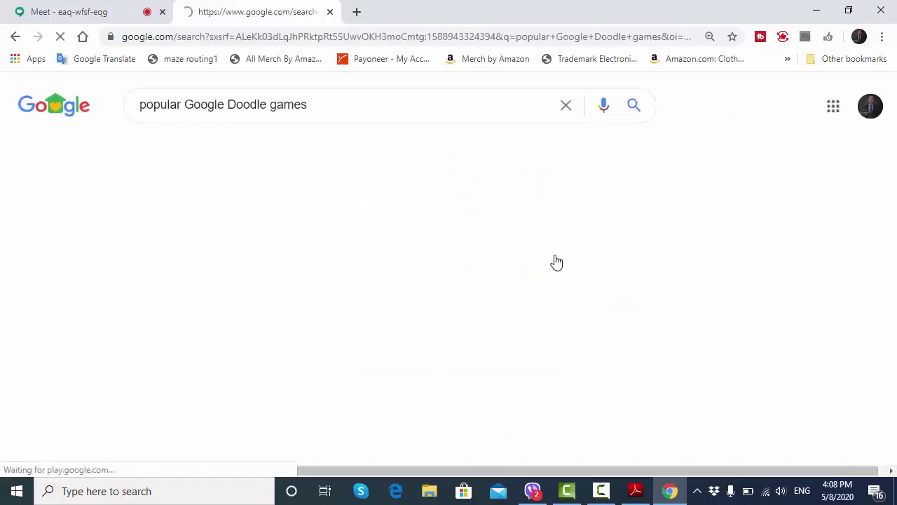
left_click(331, 12)
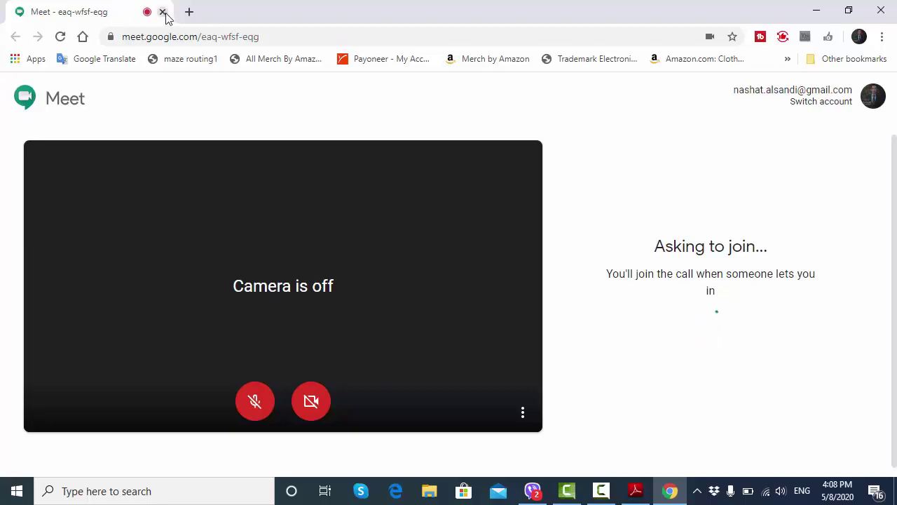
key("alt+Tab")
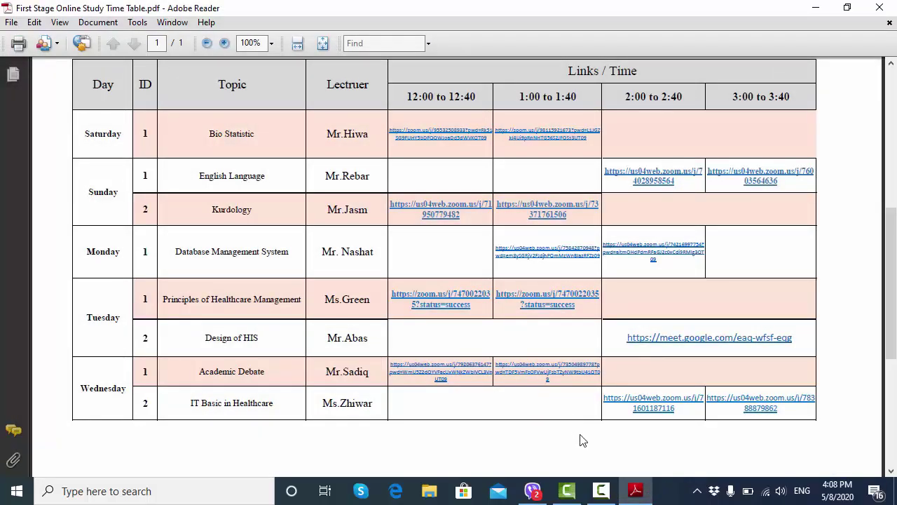
Reopen Tuesday's Design of HIS Meet link and ask to join with the camera and microphone turned off.
scroll(886, 379, "down", 1)
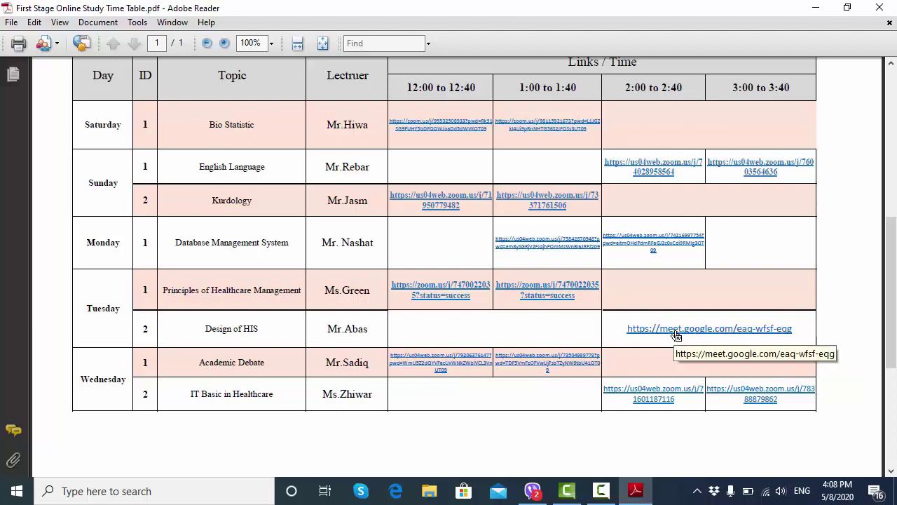
left_click(636, 335)
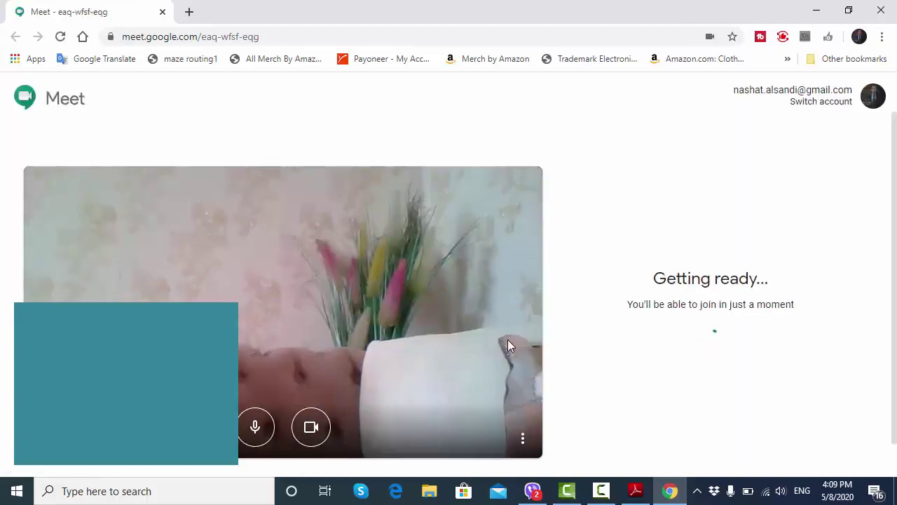
left_click(312, 428)
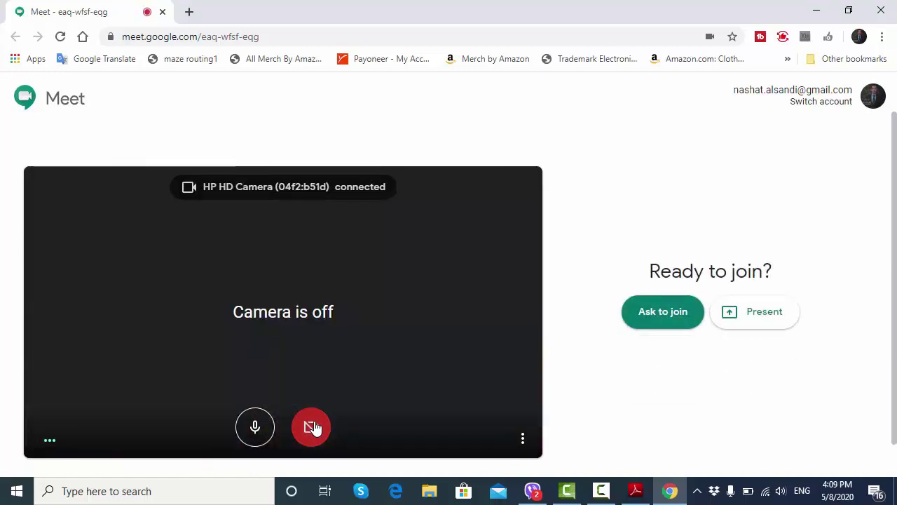
left_click(263, 429)
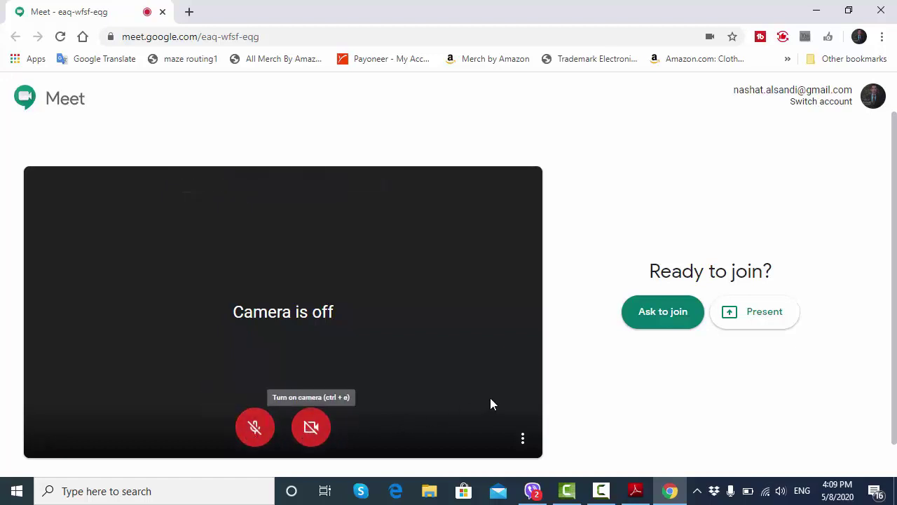
left_click(669, 317)
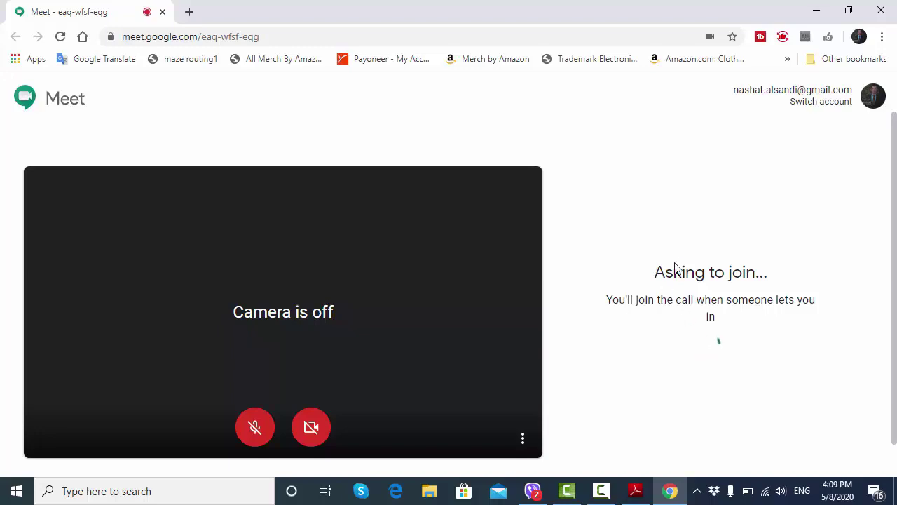
Close the Meet window and launch Wednesday's 2:00 to 2:40 IT Basic in Healthcare link from the timetable in Zoom Meetings.
left_click(881, 18)
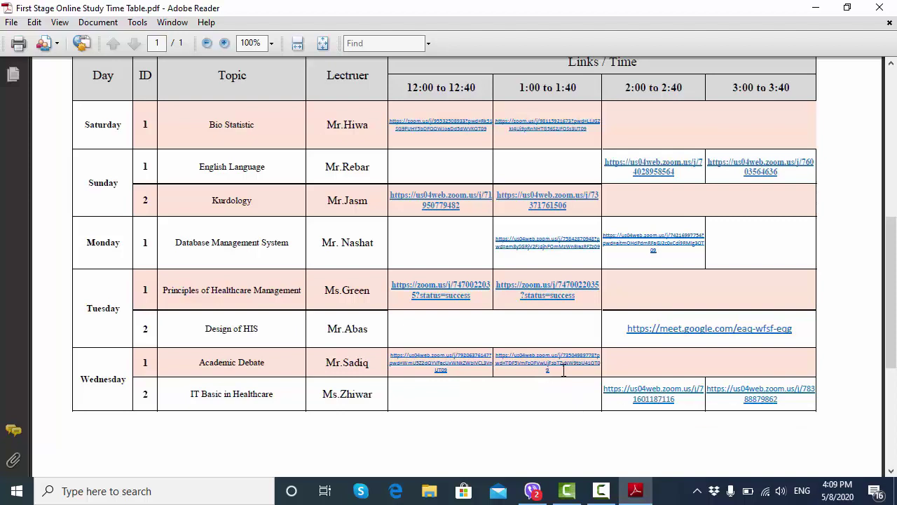
left_click(658, 396)
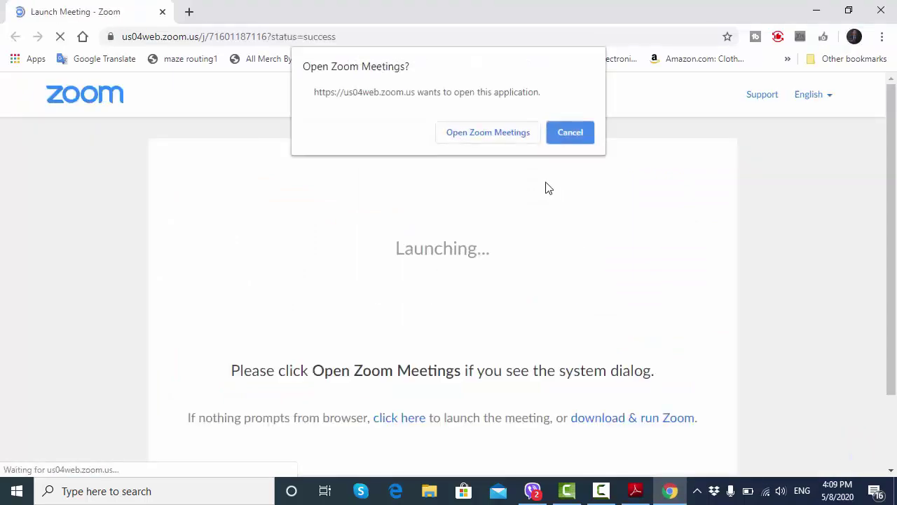
left_click(510, 139)
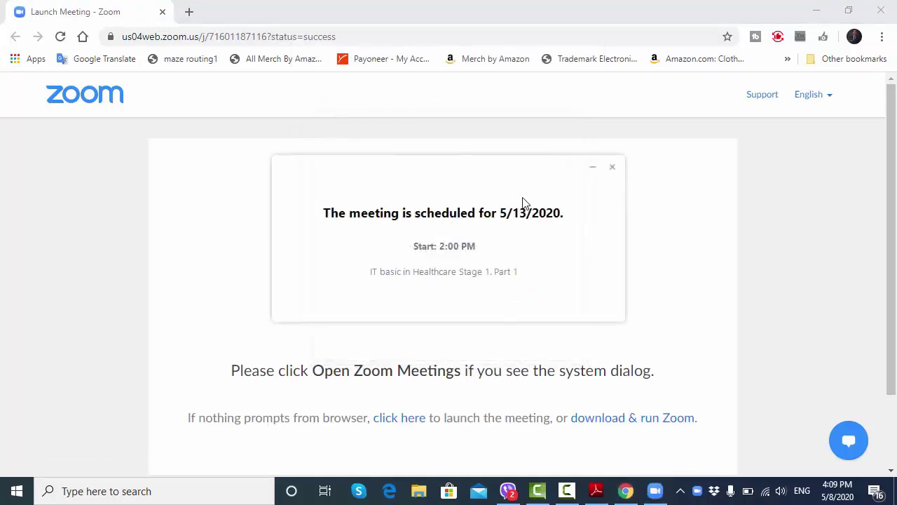
Leave the IT Basic in Healthcare meeting and close the browser and the first-stage timetable.
left_click(612, 169)
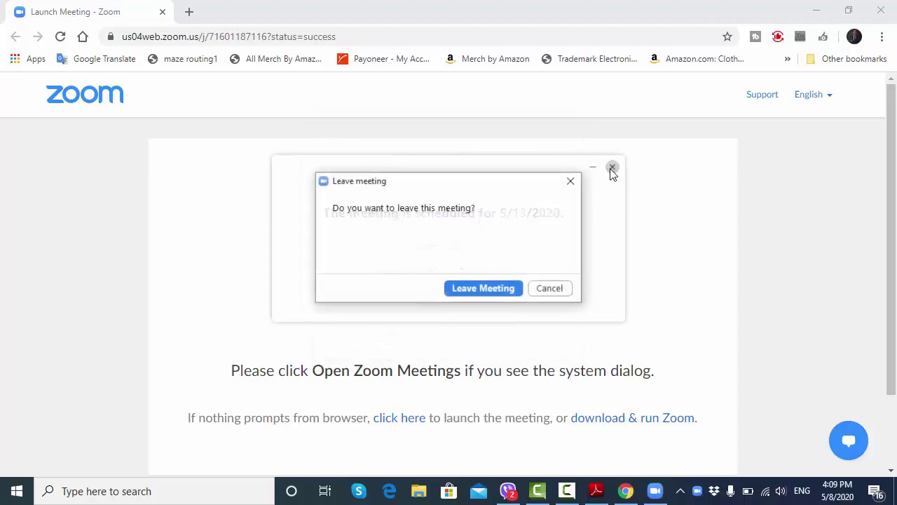
left_click(502, 288)
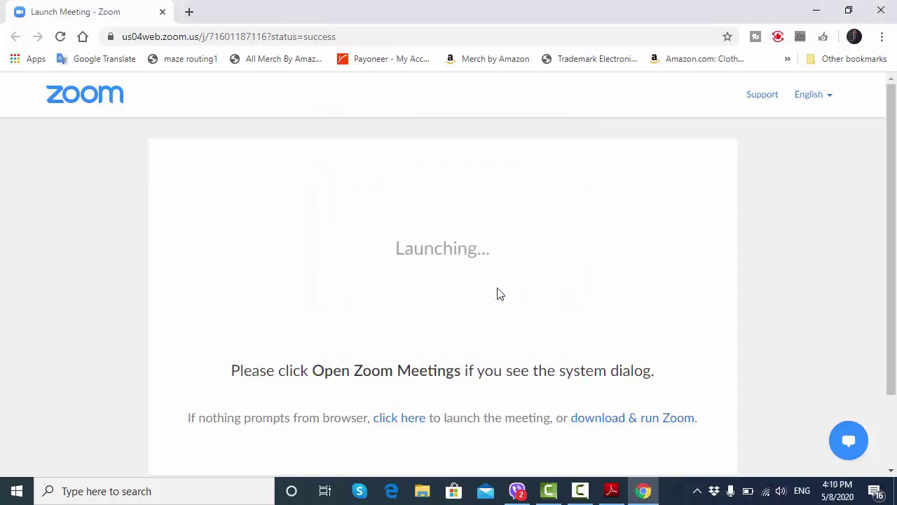
left_click(881, 11)
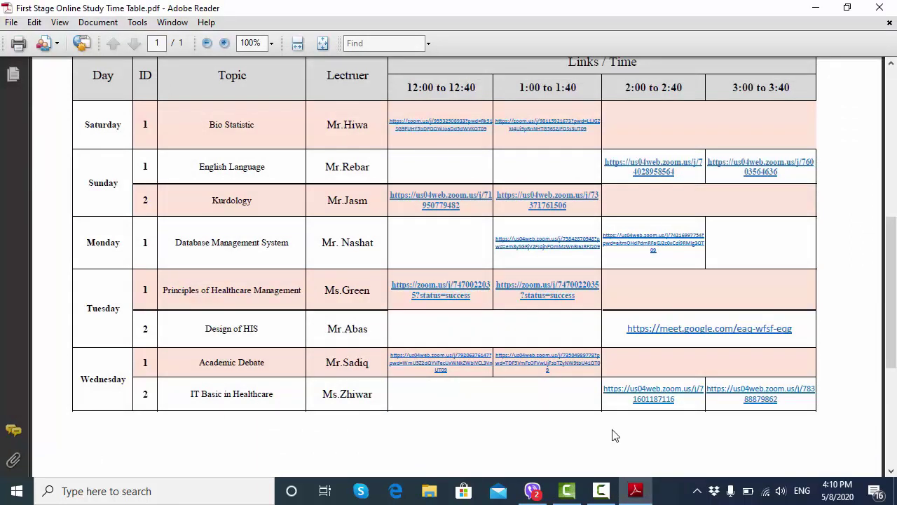
left_click(884, 11)
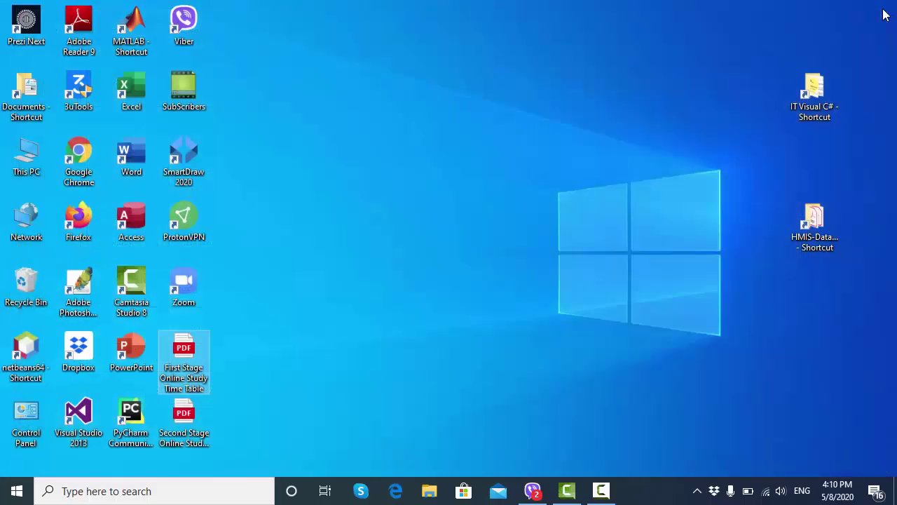
Open the Second Stage Online Study Time Table PDF from the desktop and enlarge it to 100% to show the full week's schedule.
double_click(185, 421)
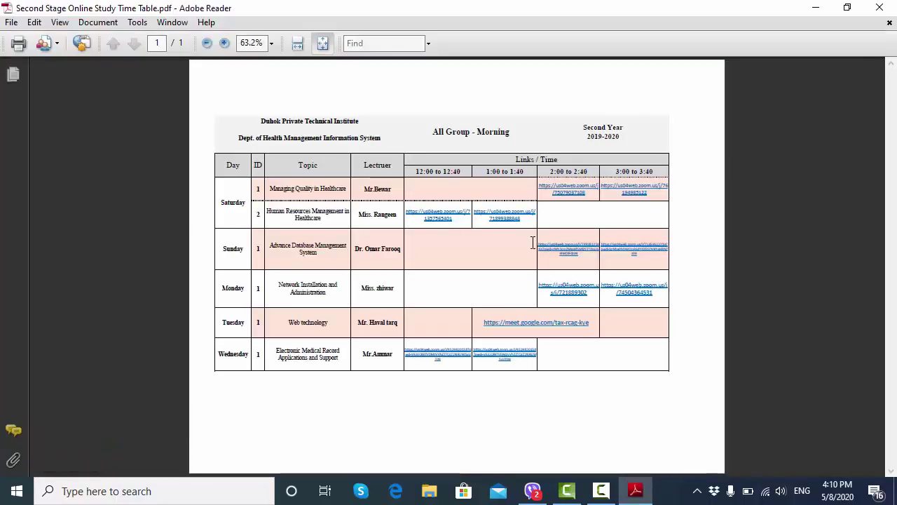
left_click(225, 43)
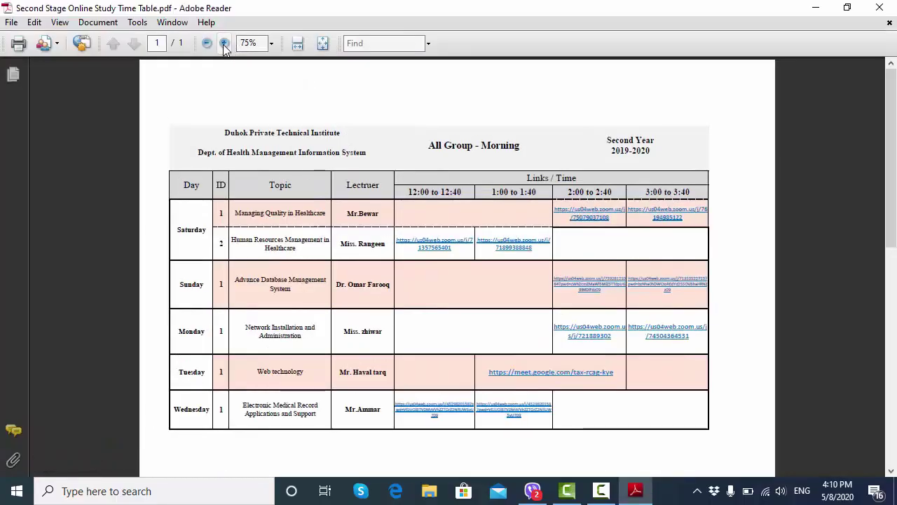
left_click(225, 44)
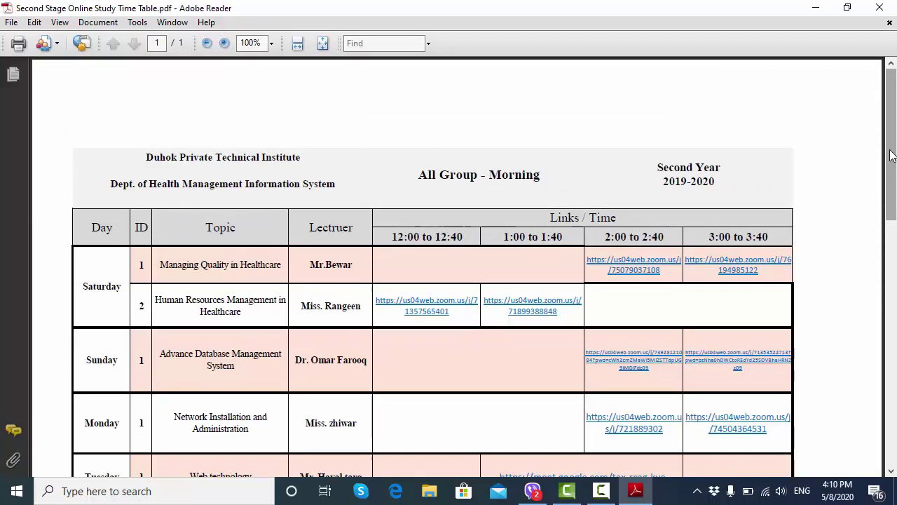
left_click_drag(891, 155, 896, 230)
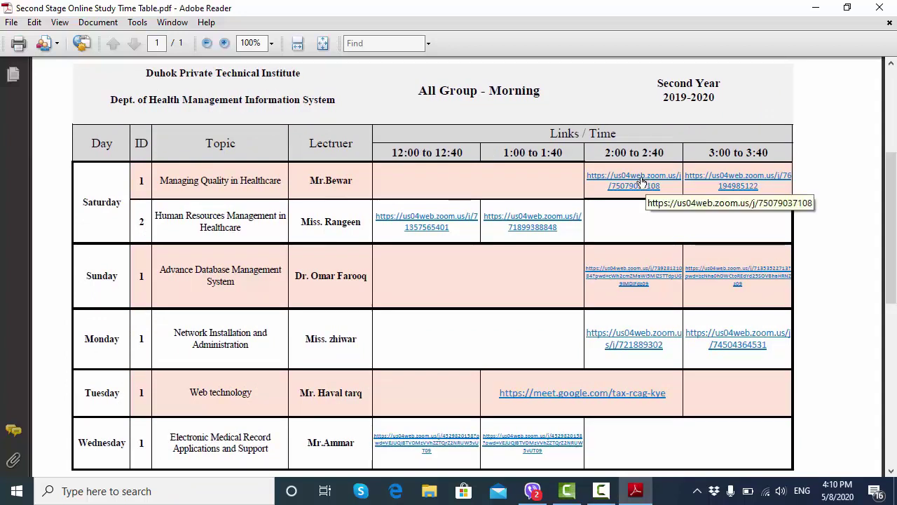
Launch Saturday's 2:00 to 2:40 Managing Quality in Healthcare link in Zoom Meetings, leaving the meeting and closing the browser after viewing its schedule.
left_click(641, 181)
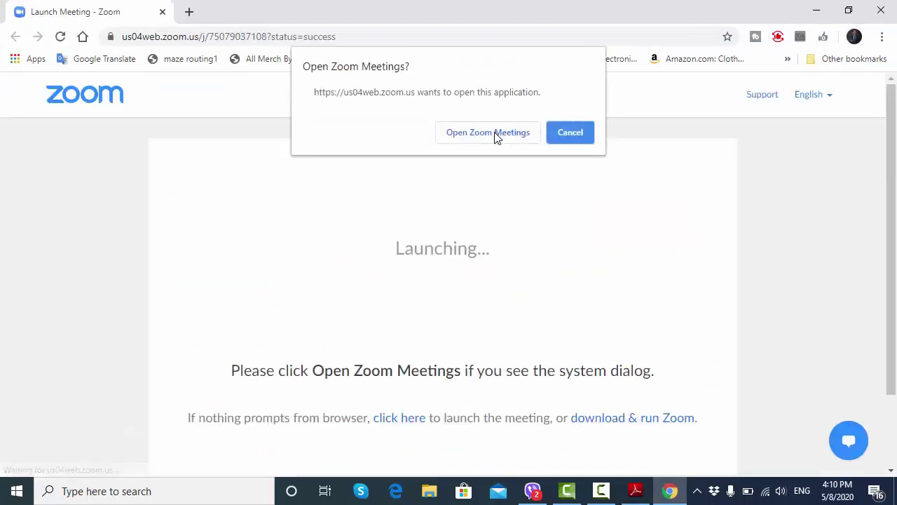
left_click(494, 133)
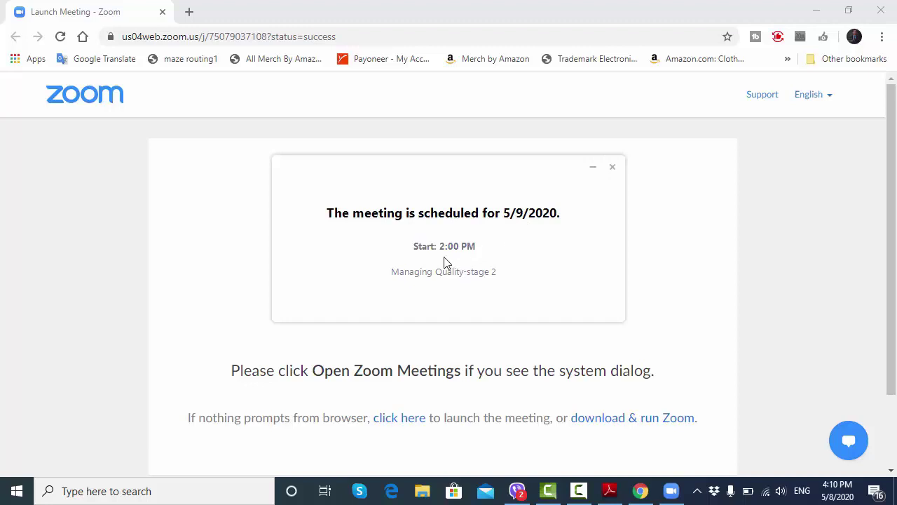
left_click(614, 167)
left_click(519, 288)
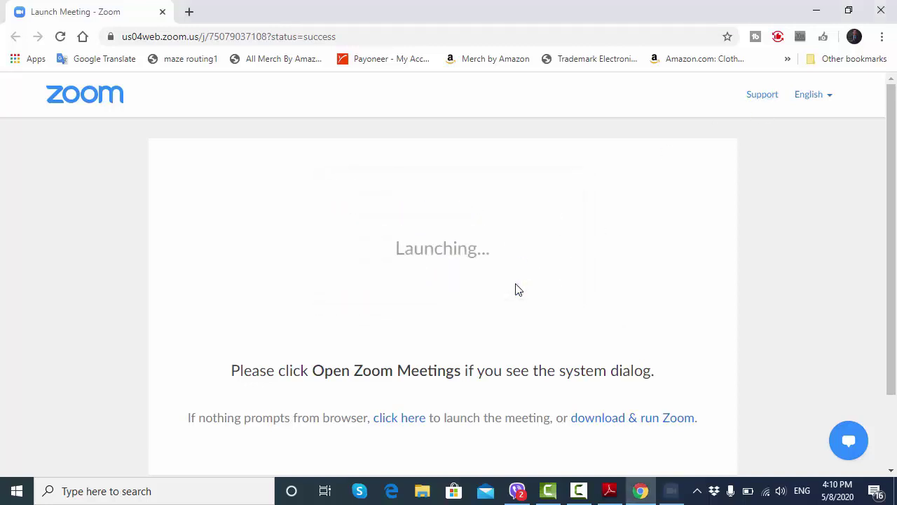
left_click(879, 10)
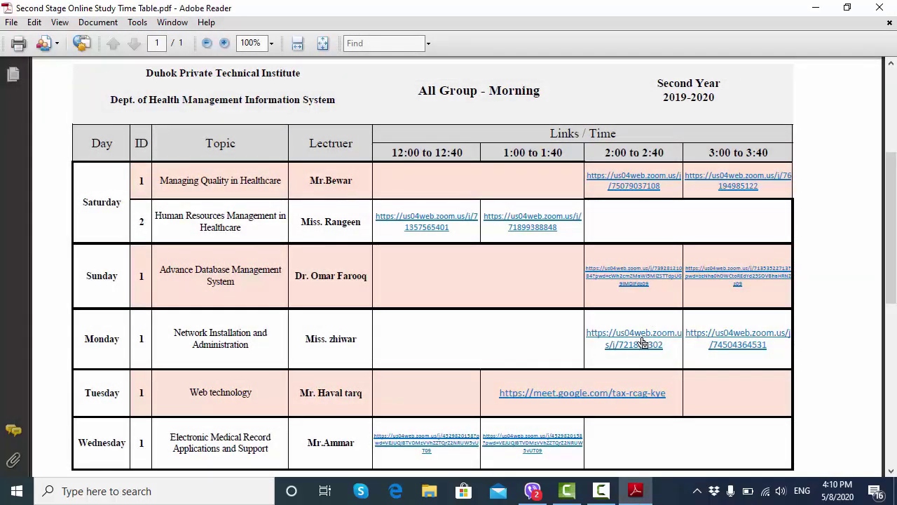
Launch Sunday's 2:00 to 2:40 Advance Database Management System link in Zoom Meetings, leaving the meeting and closing the browser after viewing its schedule.
left_click(638, 286)
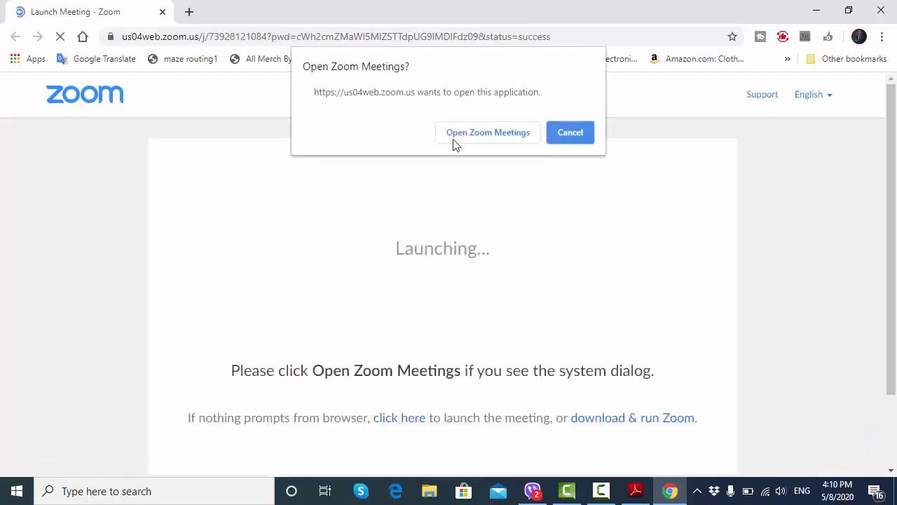
left_click(453, 137)
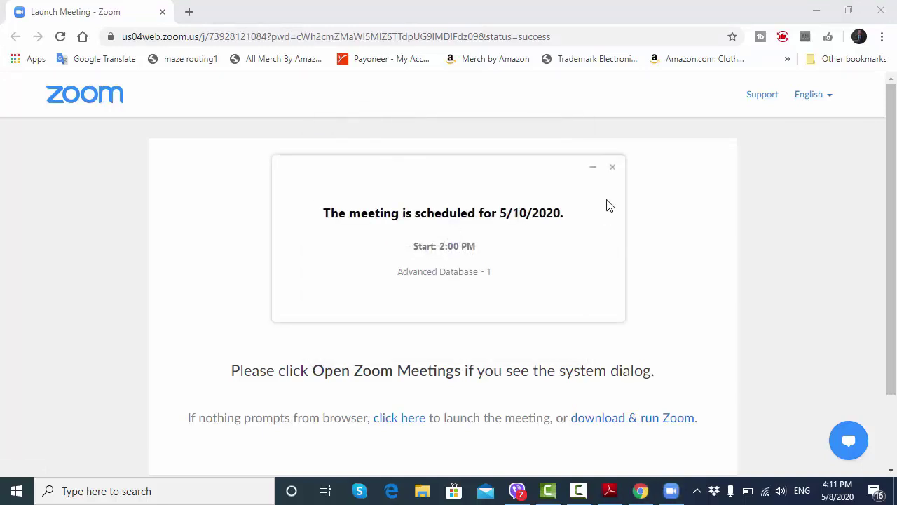
left_click(613, 167)
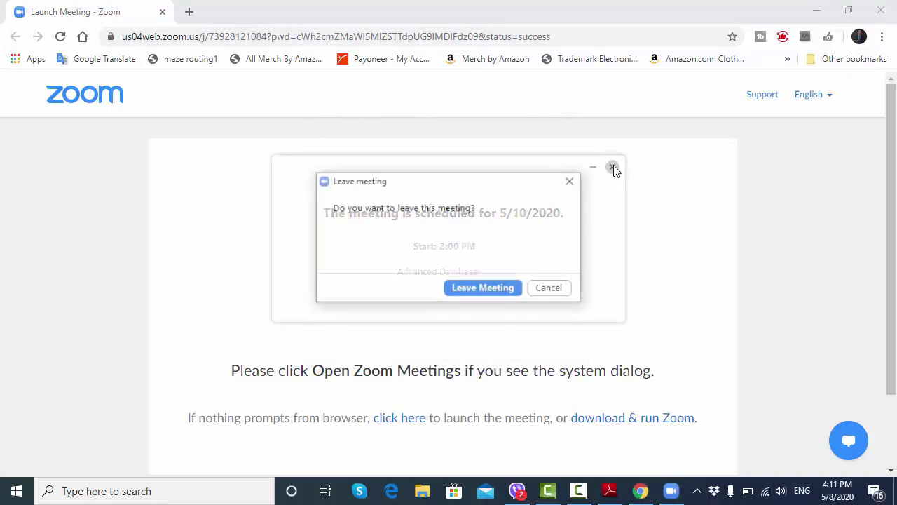
left_click(483, 289)
left_click(881, 10)
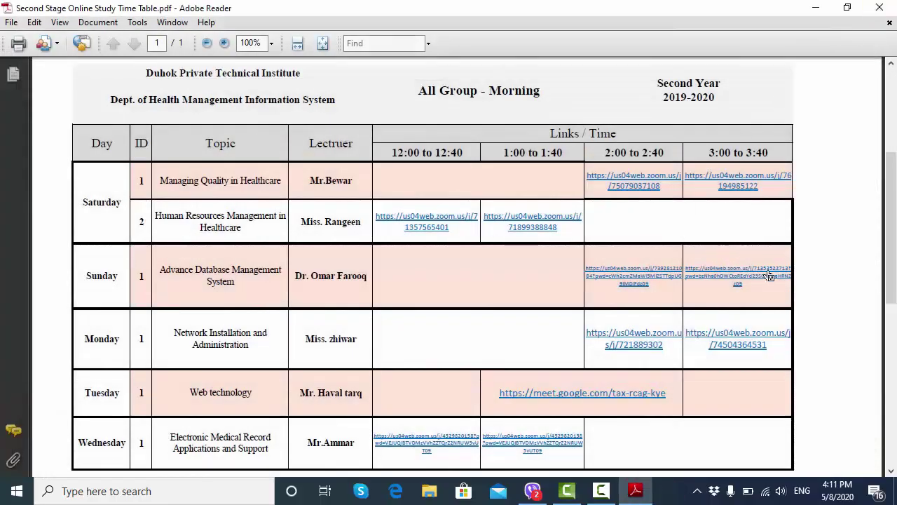
Ask to join Tuesday's Web technology Meet class with the camera and microphone off, and close the Meet window after the request.
left_click_drag(894, 228, 893, 237)
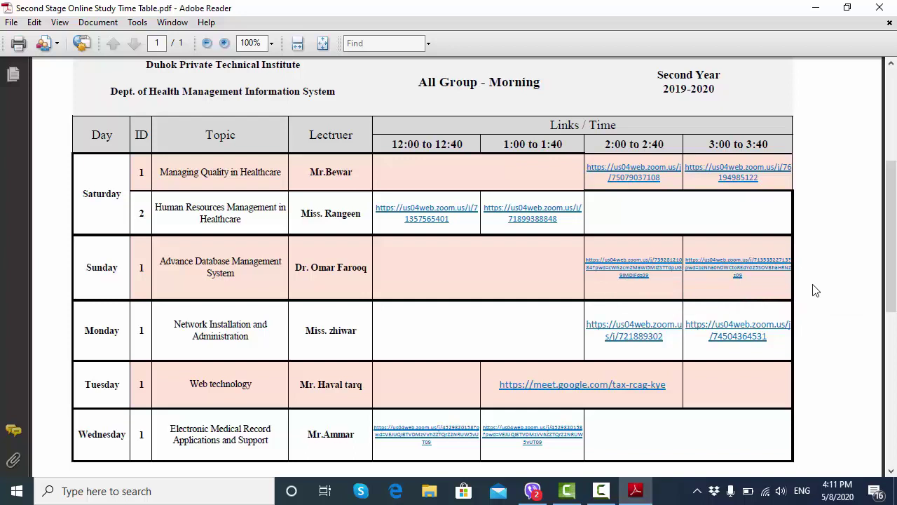
left_click(545, 387)
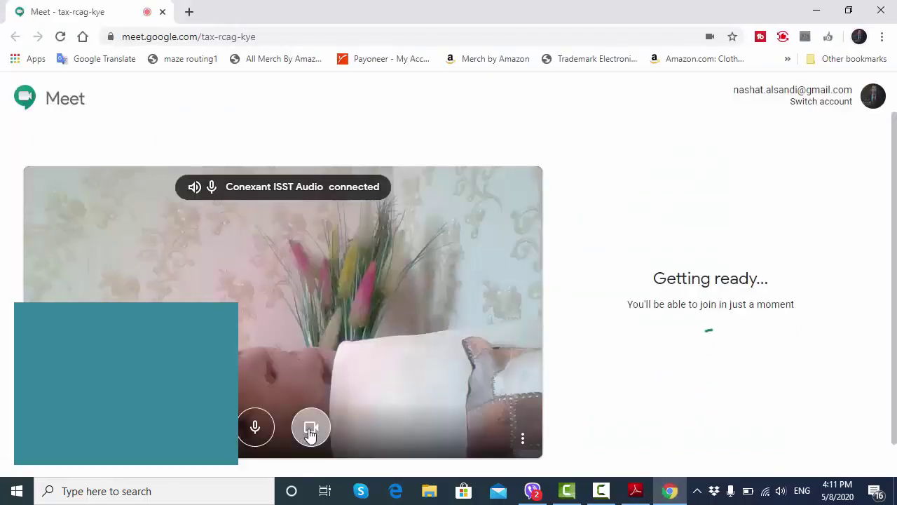
left_click(311, 430)
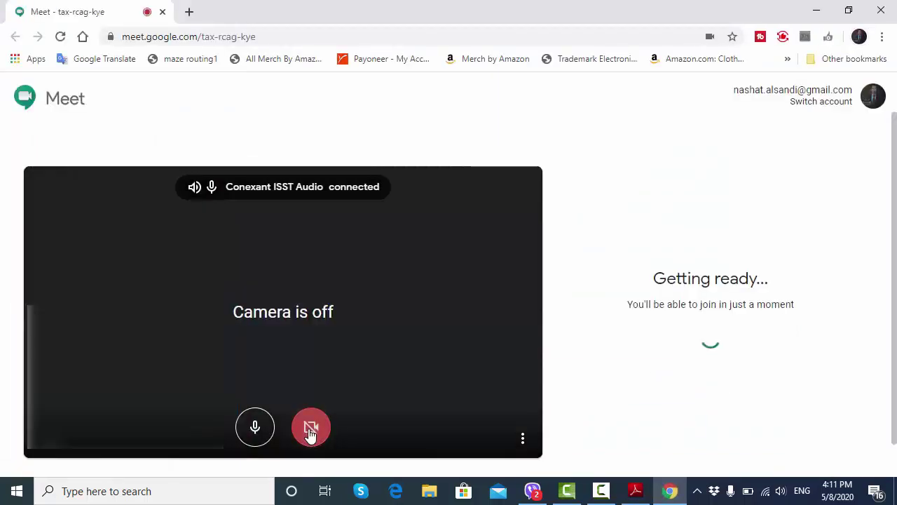
left_click(258, 430)
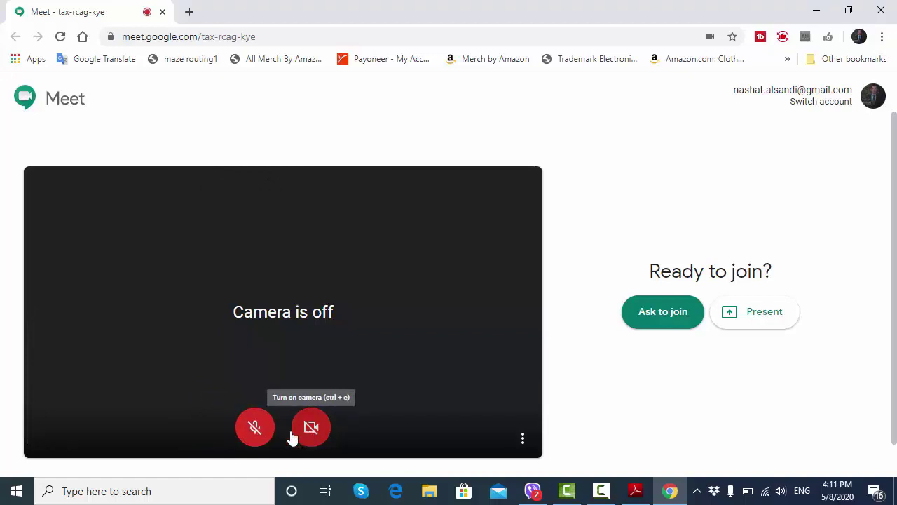
left_click(648, 316)
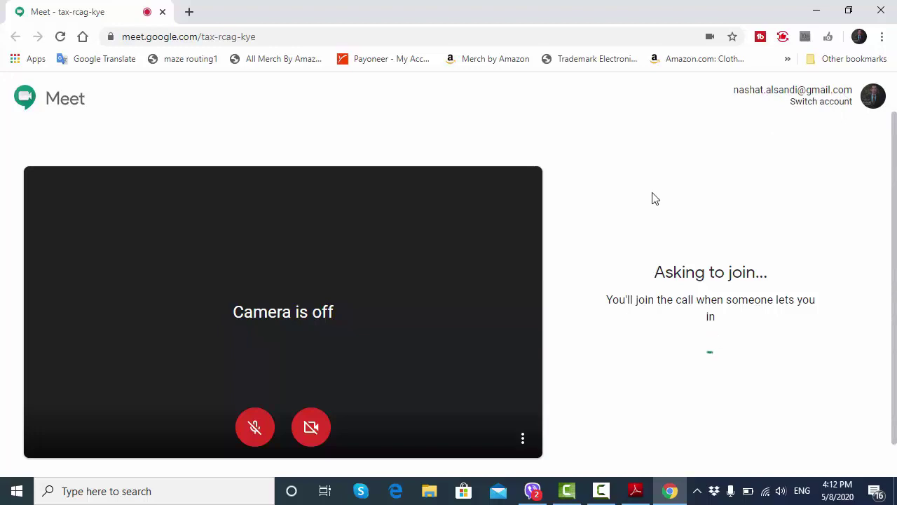
left_click(882, 13)
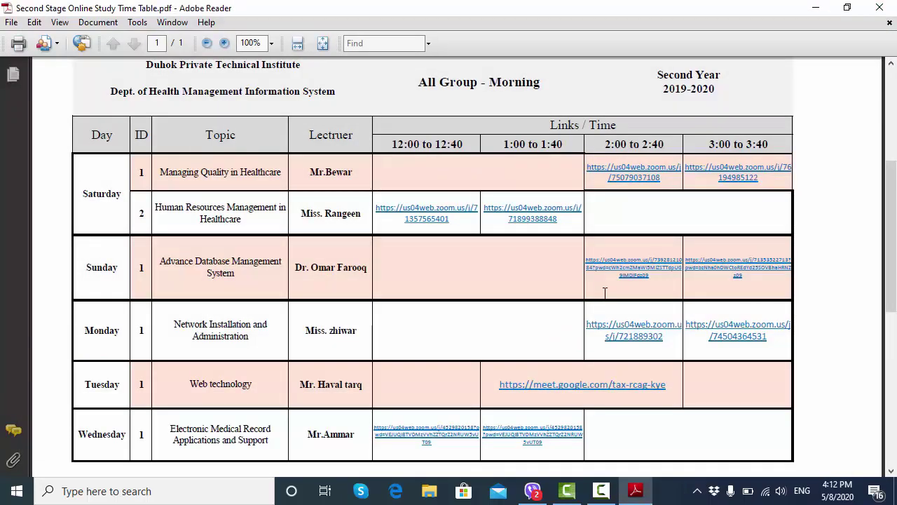
Minimize the timetable and open the sign-in form of the Zoom desktop app.
left_click(636, 491)
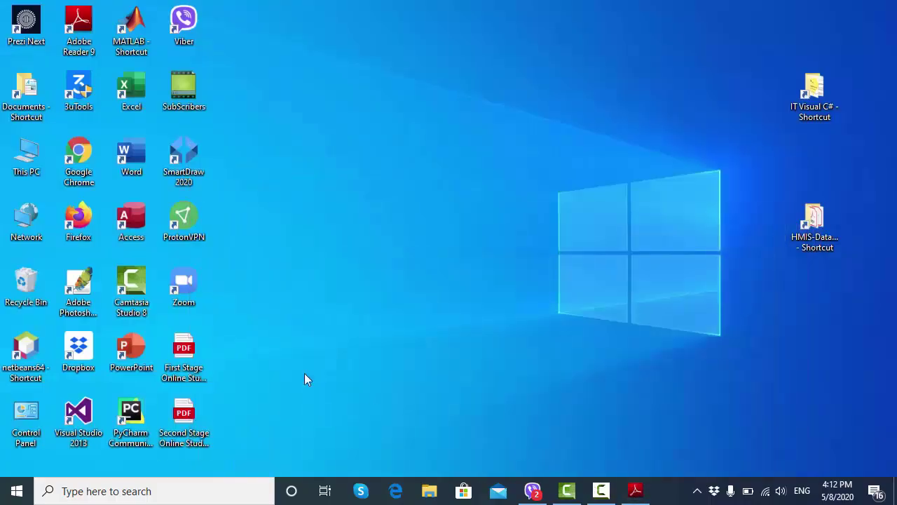
left_click(186, 282)
double_click(187, 282)
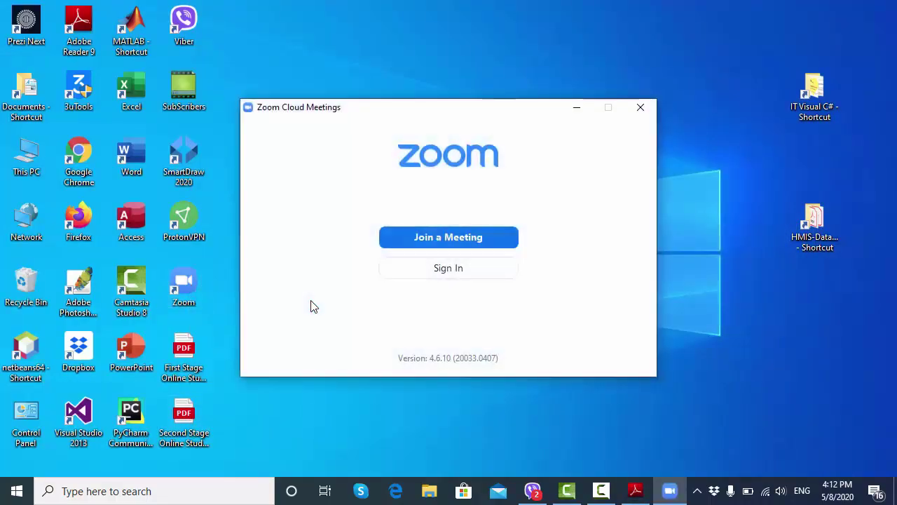
left_click(432, 273)
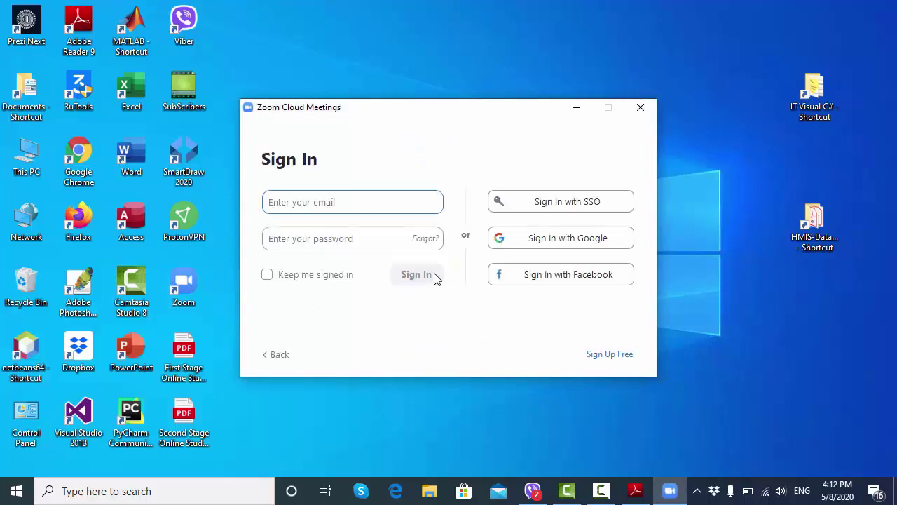
Sign in to Zoom with an existing Google account and allow the browser to open Zoom Meetings.
left_click(523, 241)
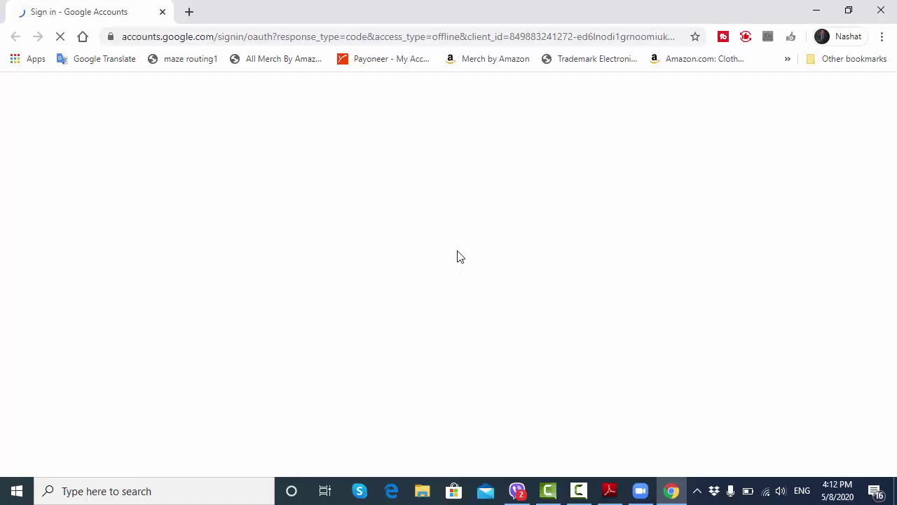
left_click(417, 275)
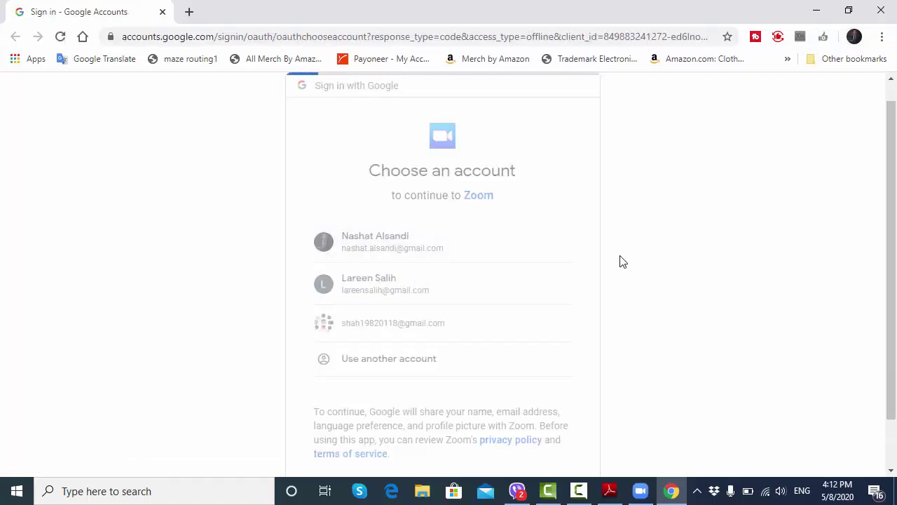
left_click(669, 493)
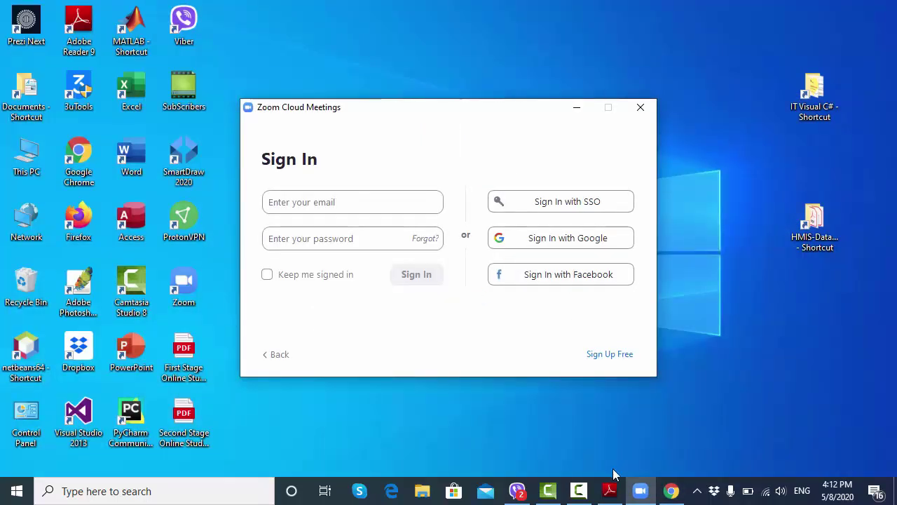
left_click(670, 493)
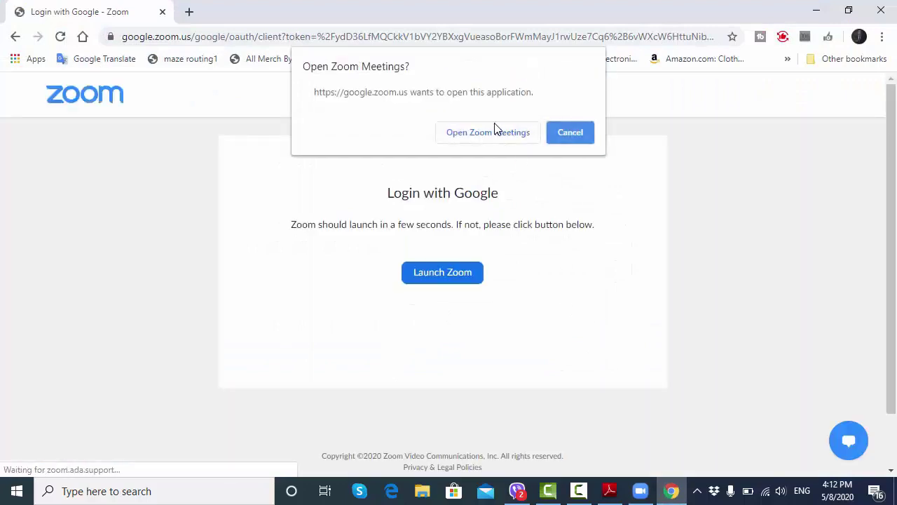
left_click(495, 133)
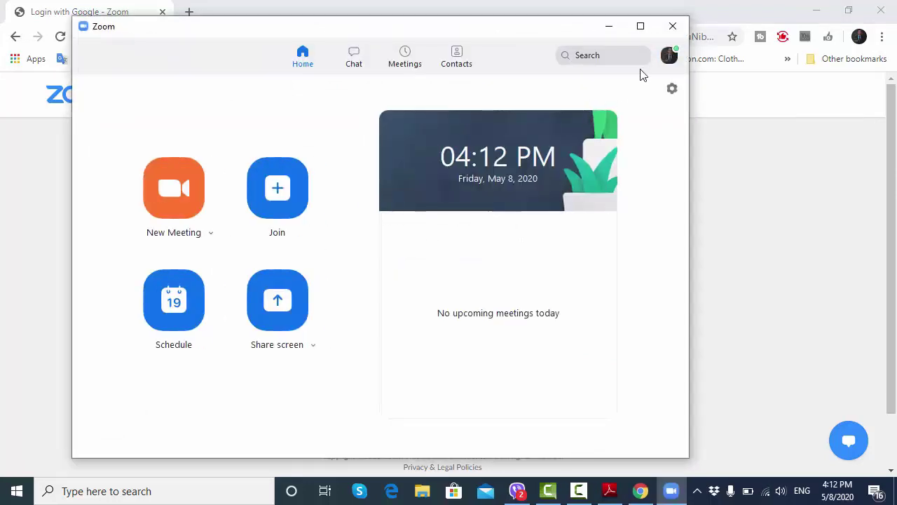
Close the Zoom window, minimize the browser and reopen Zoom from the desktop.
left_click(672, 28)
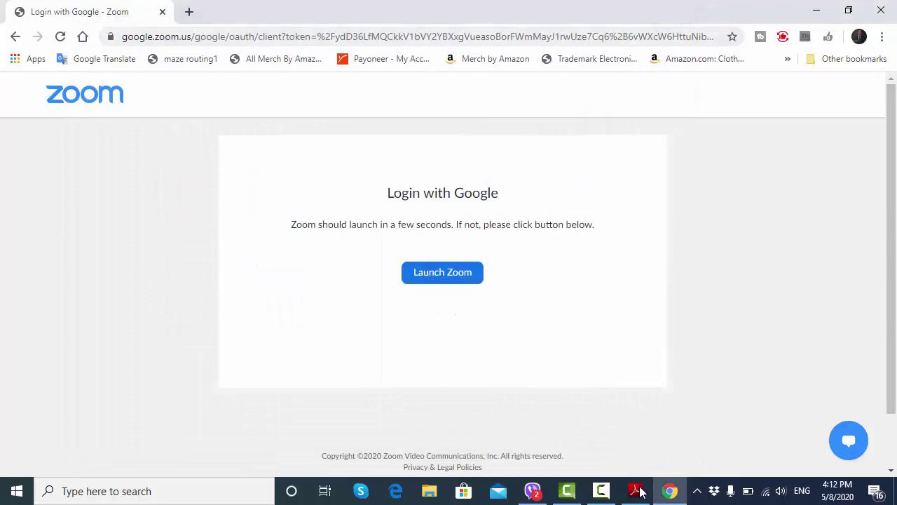
left_click(669, 491)
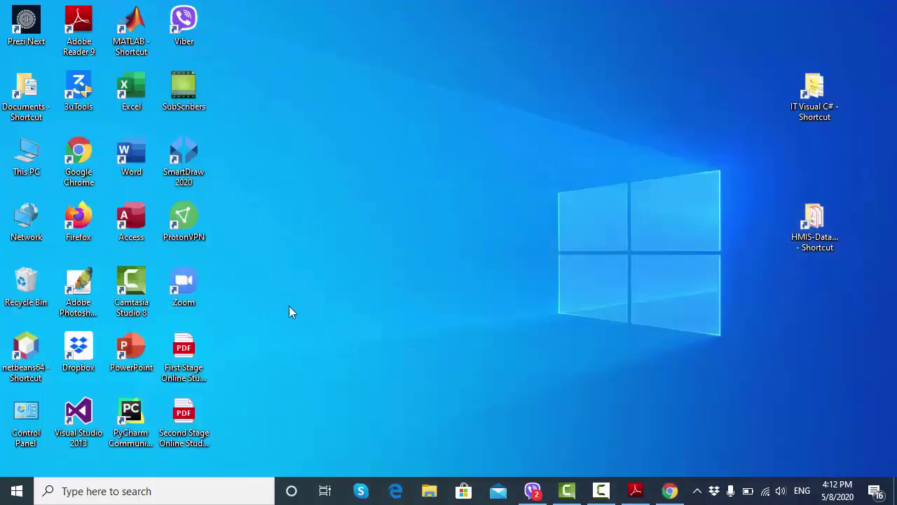
double_click(184, 289)
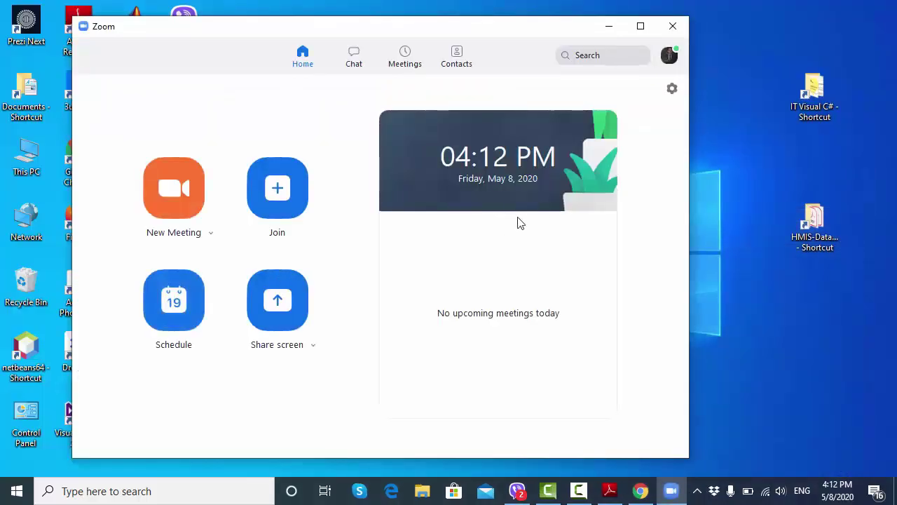
left_click(672, 60)
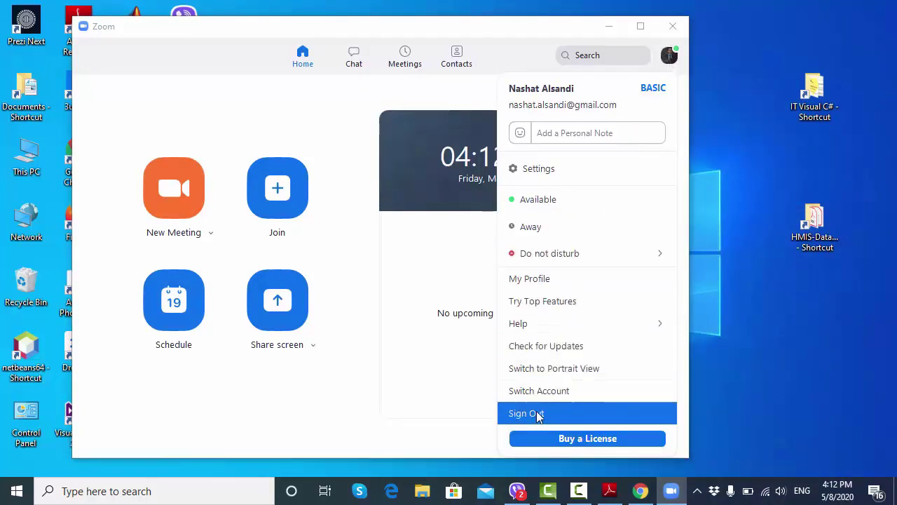
left_click(379, 400)
left_click(673, 26)
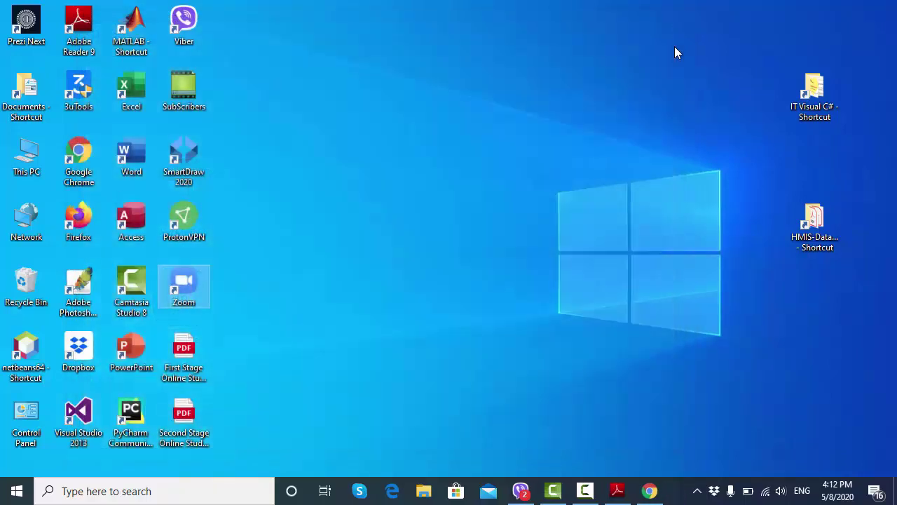
left_click(649, 490)
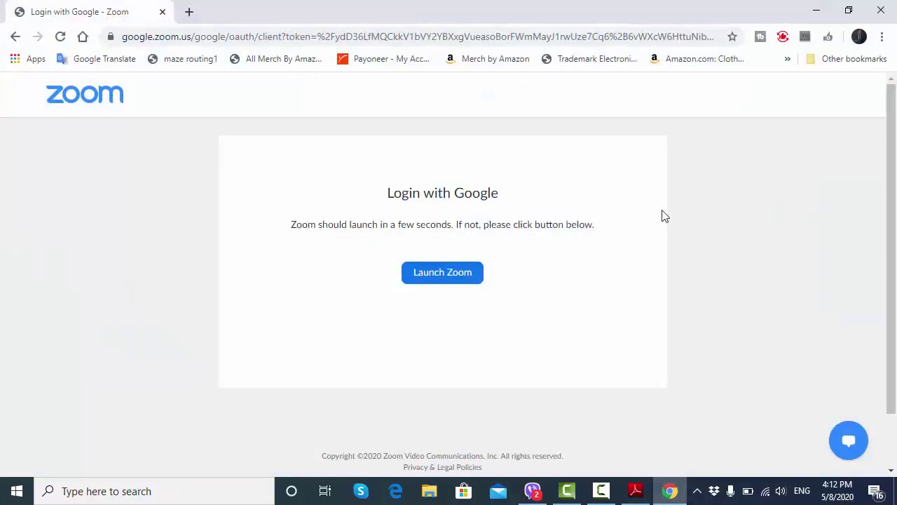